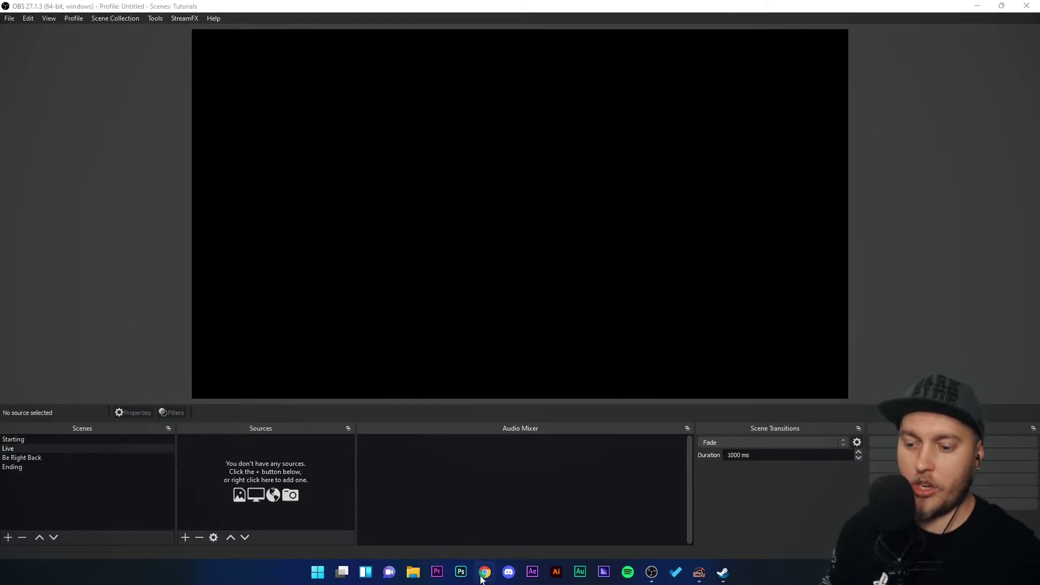
Bring Chrome's 'obs studio plugins' Google results forward and point out the top OBS Forums result.
mouse_move(483, 580)
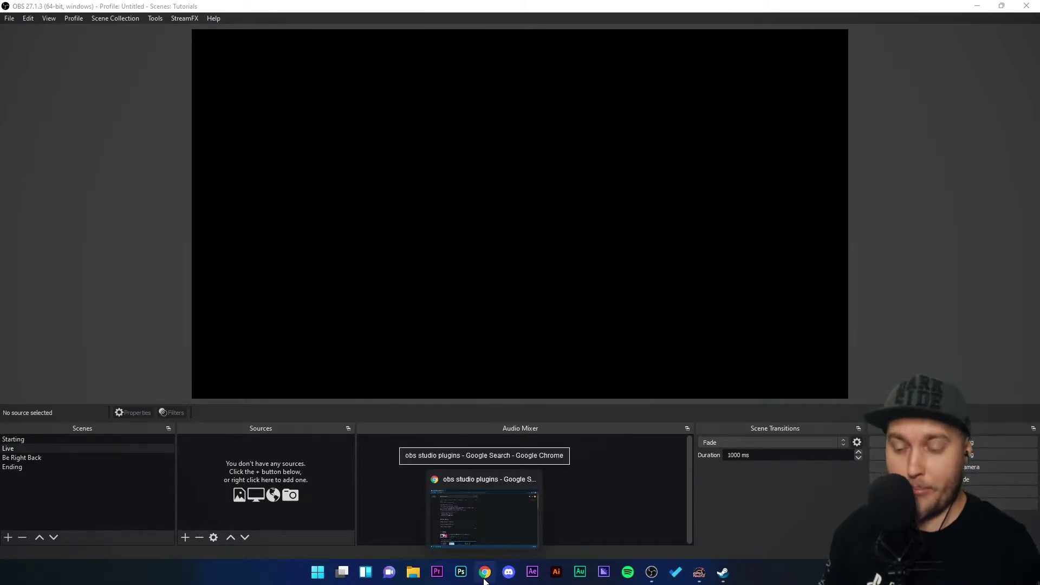
click(485, 540)
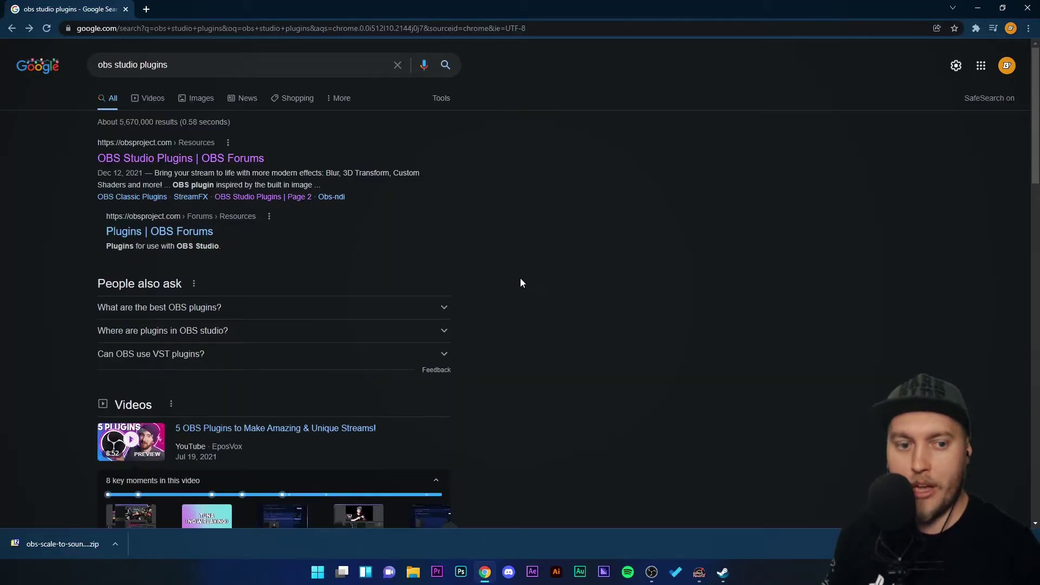
click(114, 544)
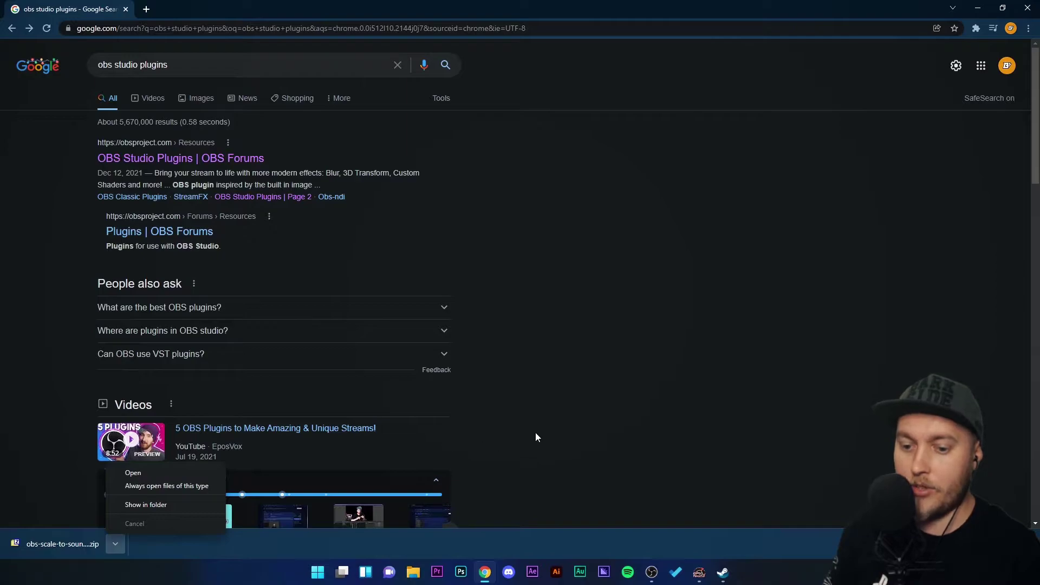
click(630, 416)
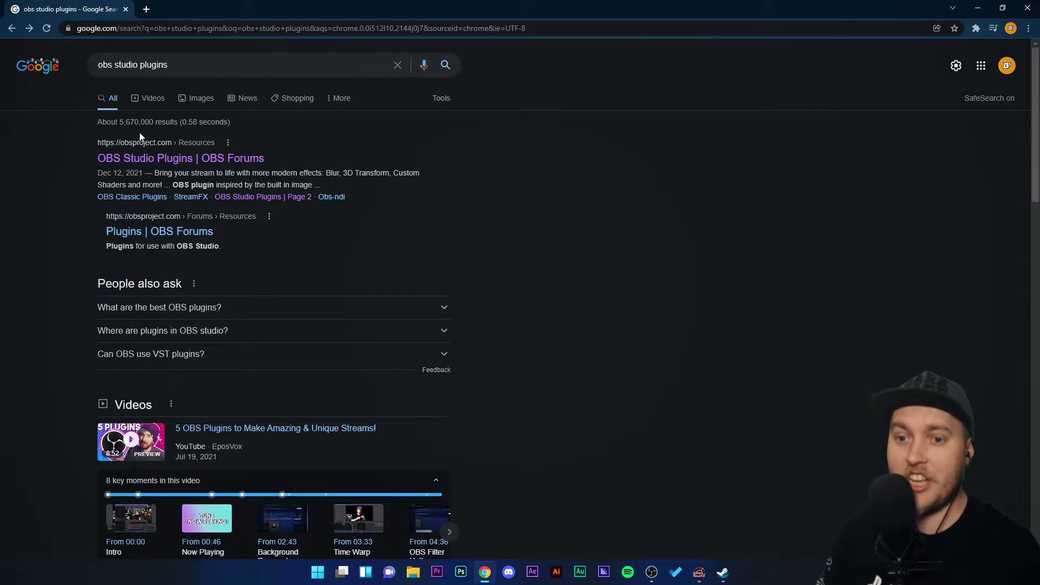
drag(98, 64, 381, 97)
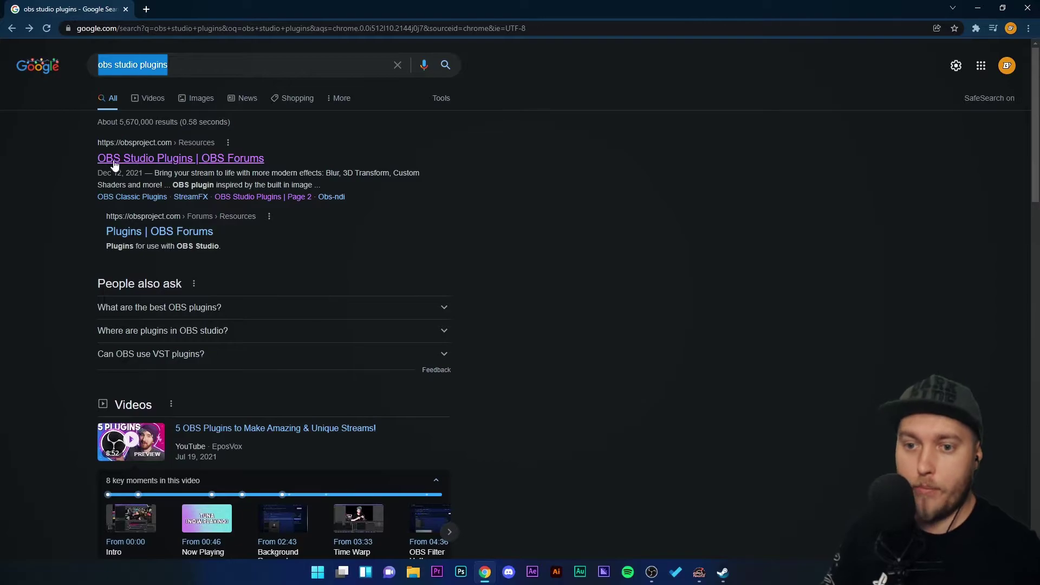
drag(96, 158, 332, 155)
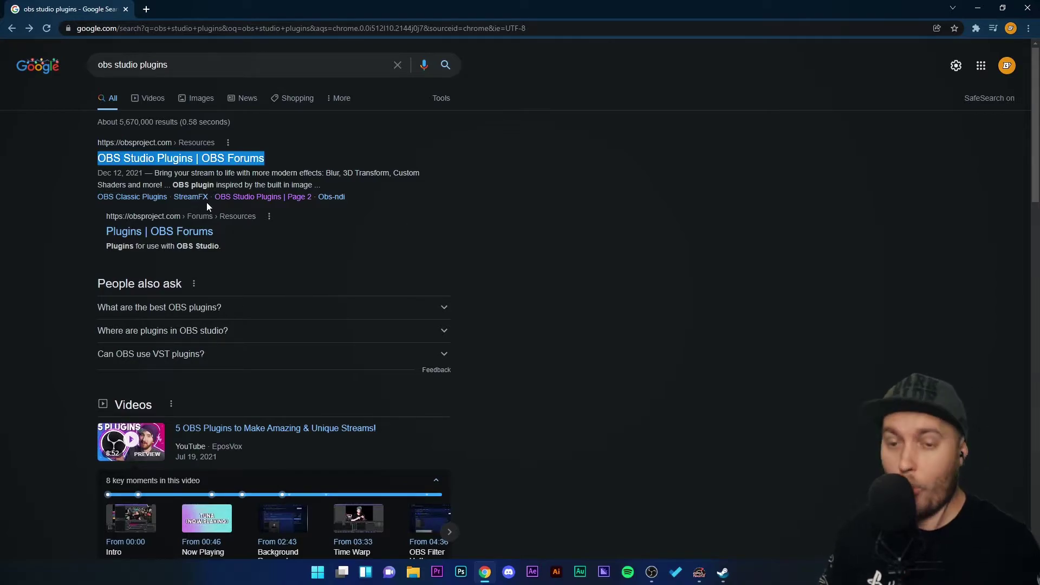
Open the 'OBS Studio Plugins | OBS Forums' result page.
click(151, 163)
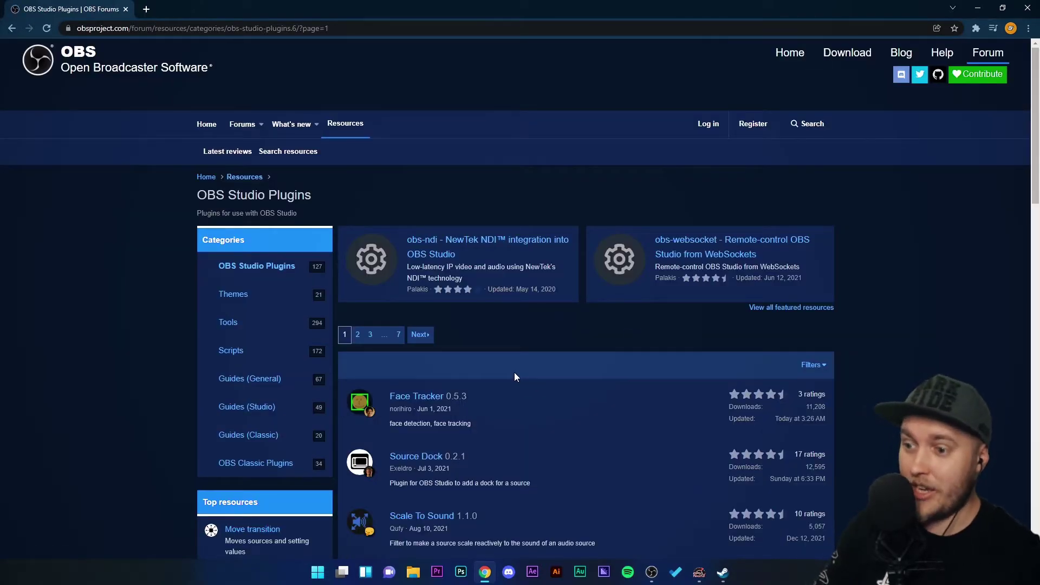
scroll(918, 303, down, 10)
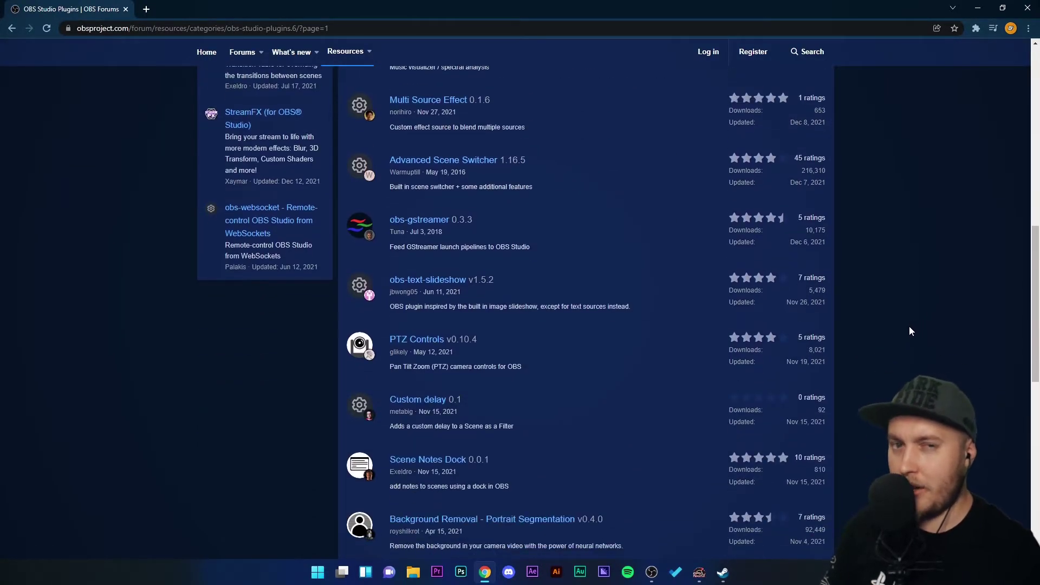
scroll(907, 331, up, 3)
scroll(903, 332, up, 8)
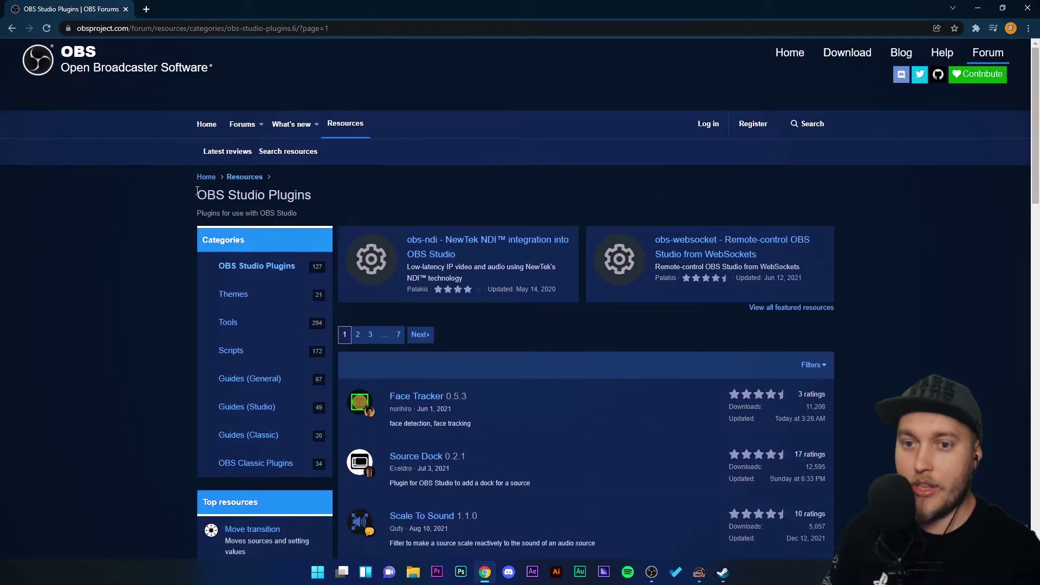
drag(198, 191, 341, 196)
click(356, 187)
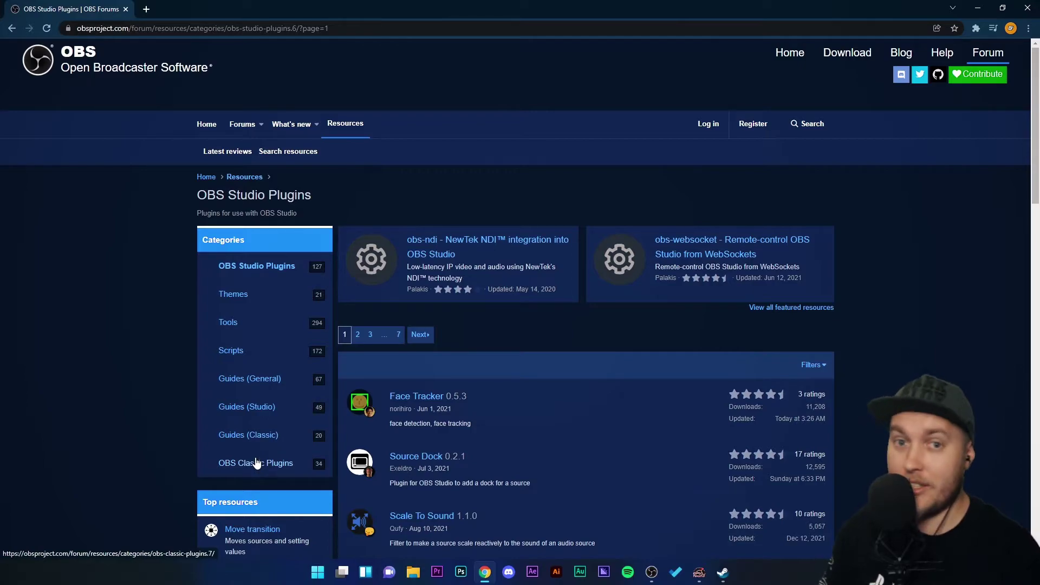
Scroll the plugin list past Move transition, StreamFX and Advanced Scene Switcher toward Waveform.
scroll(610, 281, down, 3)
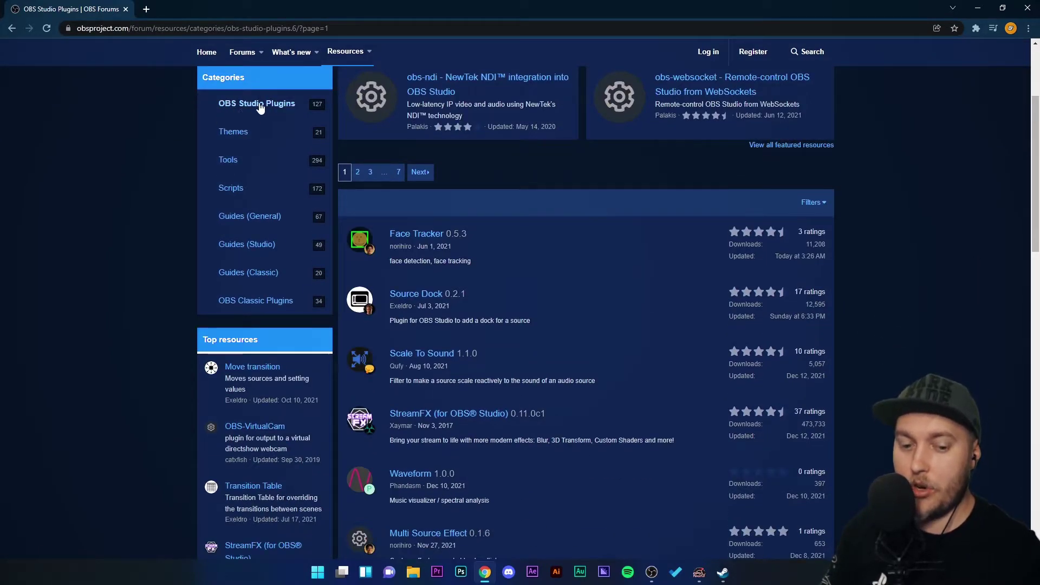
scroll(669, 296, down, 3)
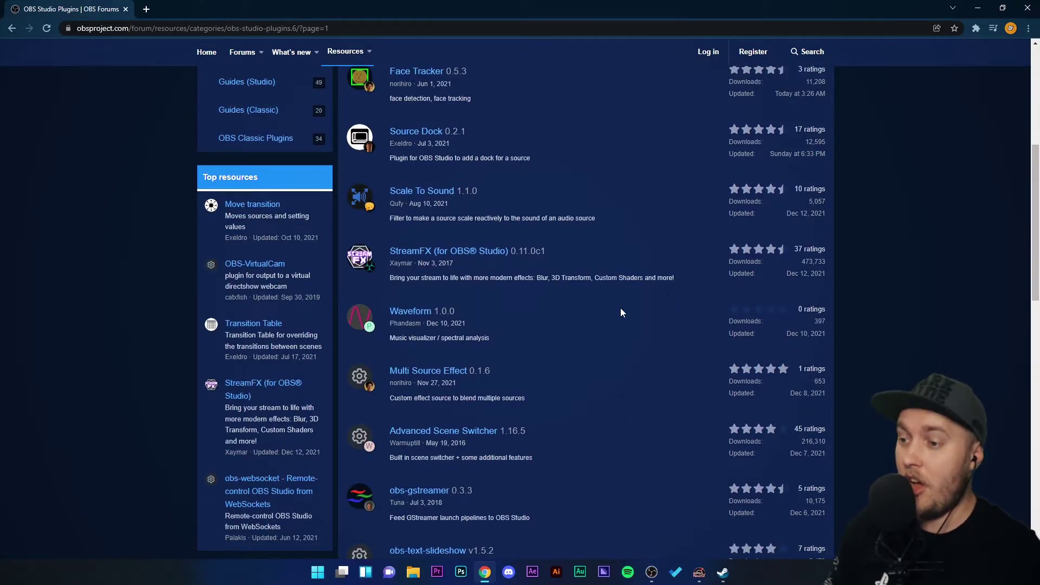
scroll(620, 308, down, 5)
scroll(585, 352, up, 2)
scroll(560, 351, up, 5)
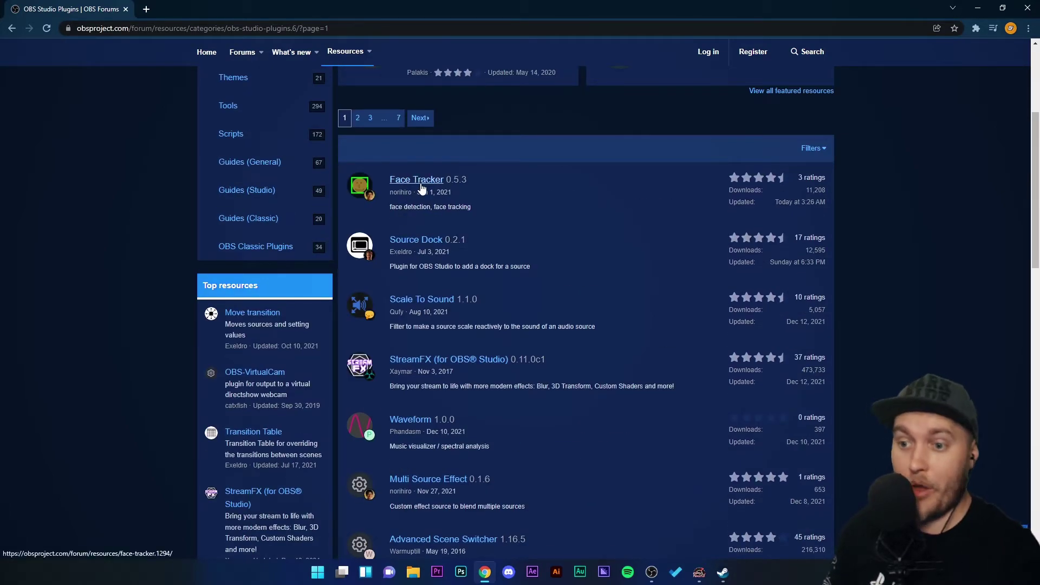
scroll(434, 323, down, 3)
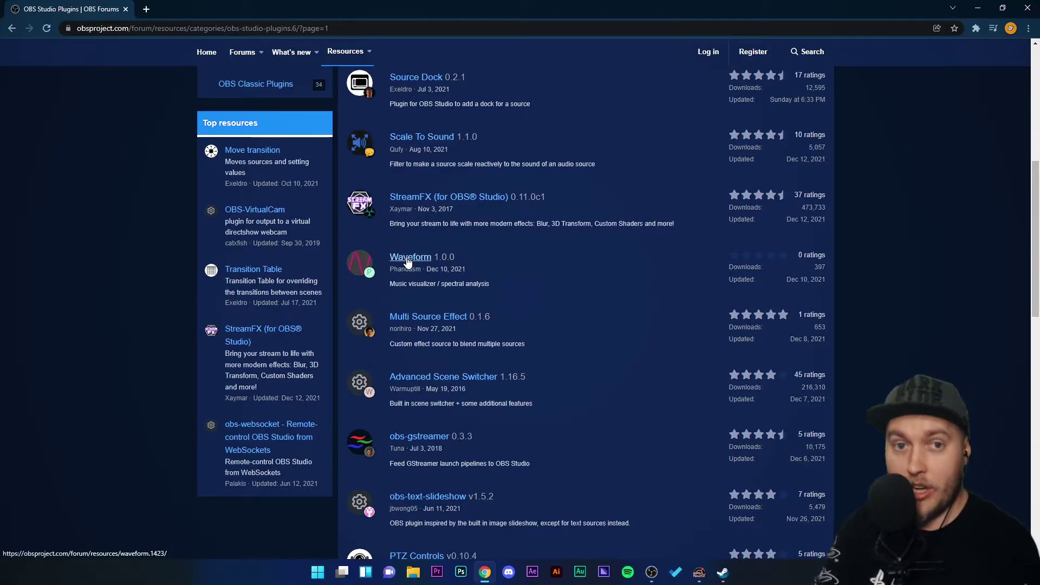
scroll(507, 385, down, 9)
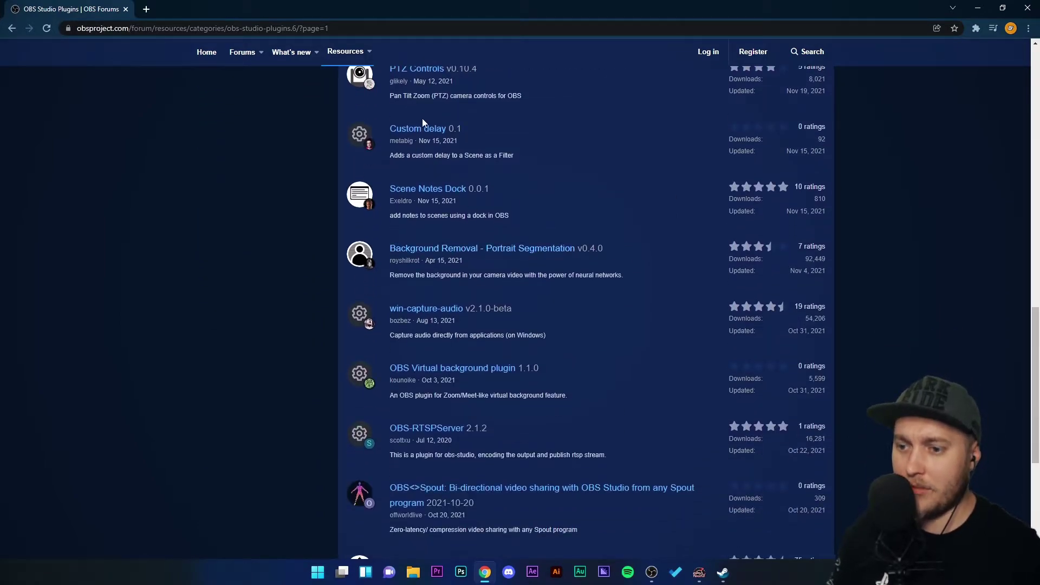
scroll(544, 474, down, 4)
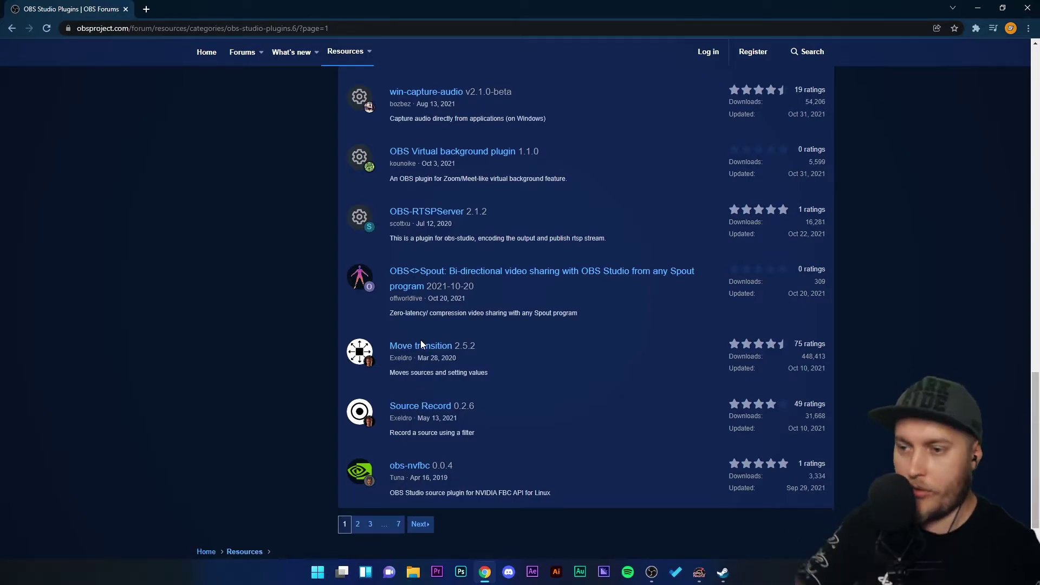
scroll(560, 337, up, 12)
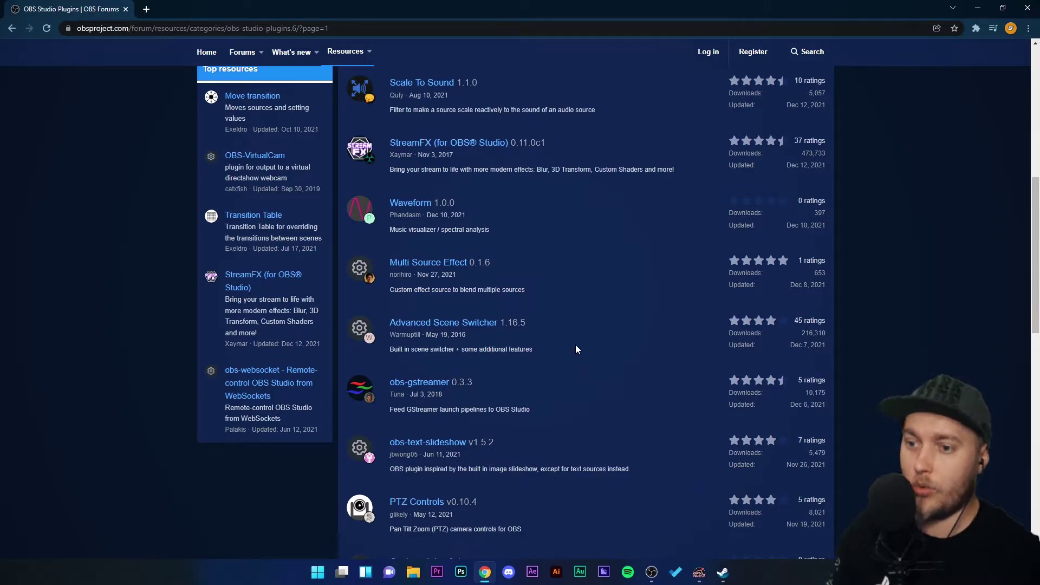
Open the Waveform 1.0.0 resource page and review its release date, platforms and properties screenshot.
click(412, 204)
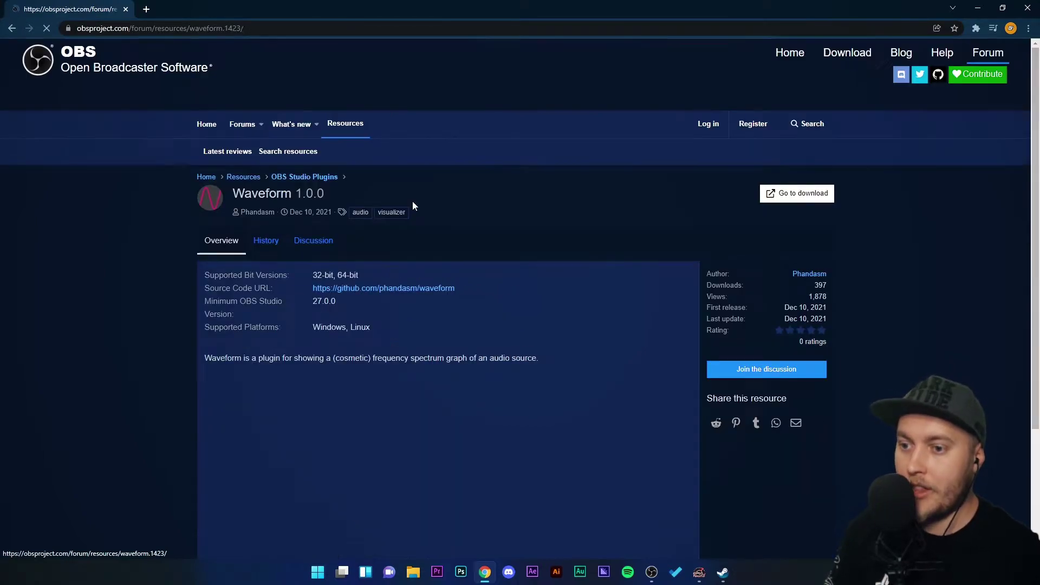
scroll(495, 397, down, 8)
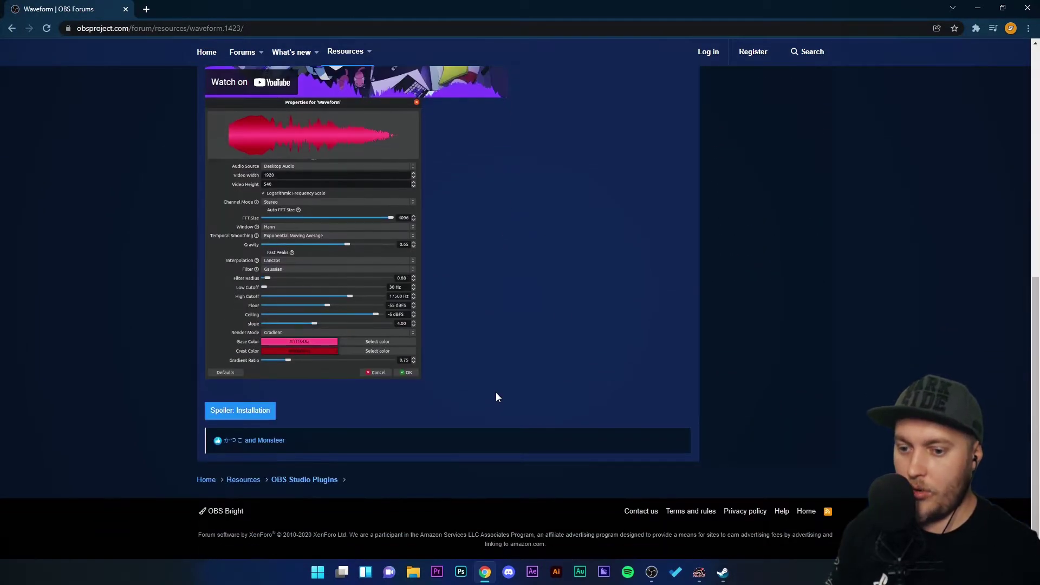
scroll(495, 398, up, 7)
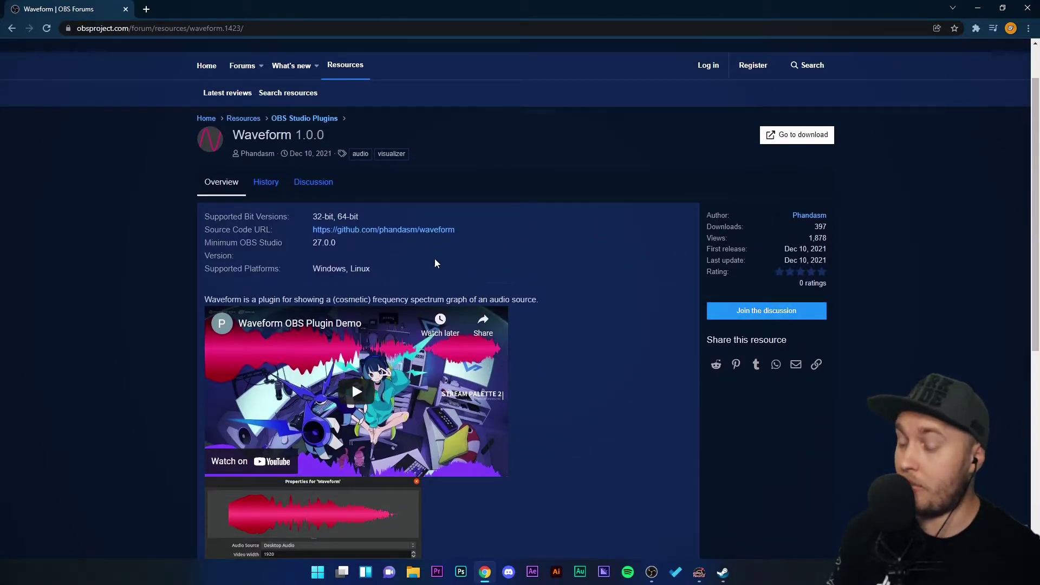
drag(790, 251, 829, 255)
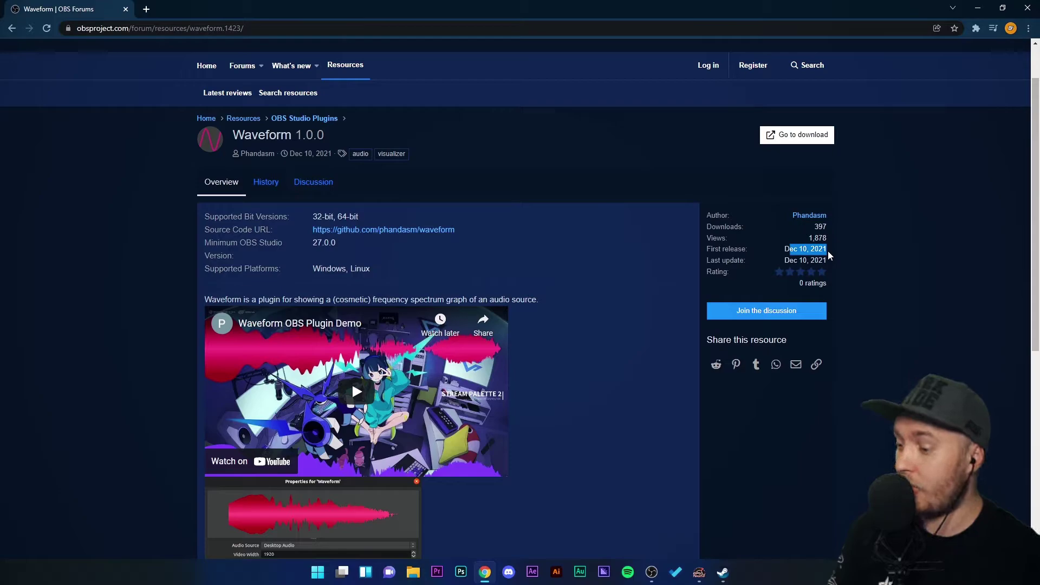
click(653, 258)
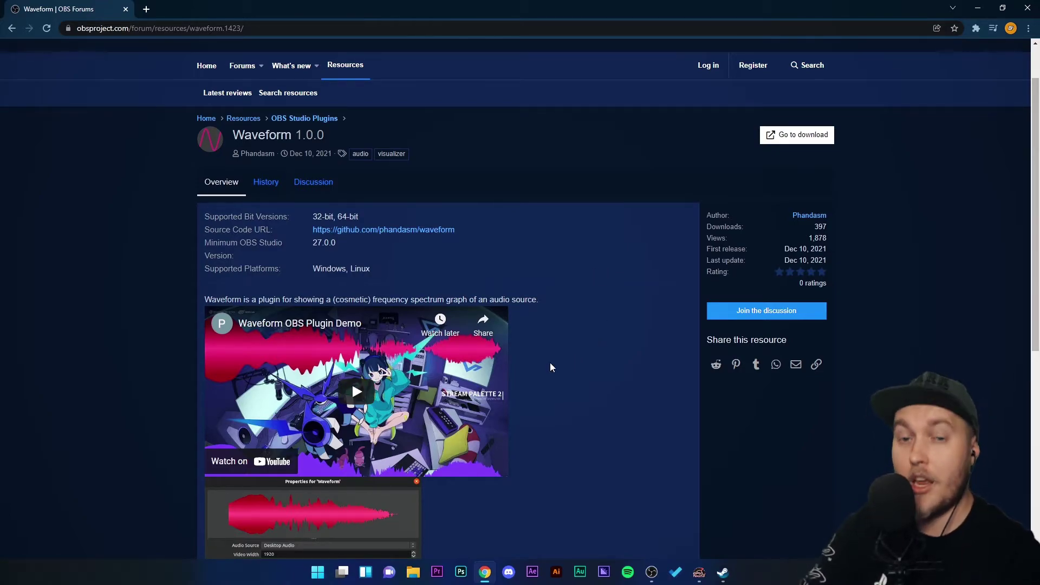
scroll(558, 356, down, 4)
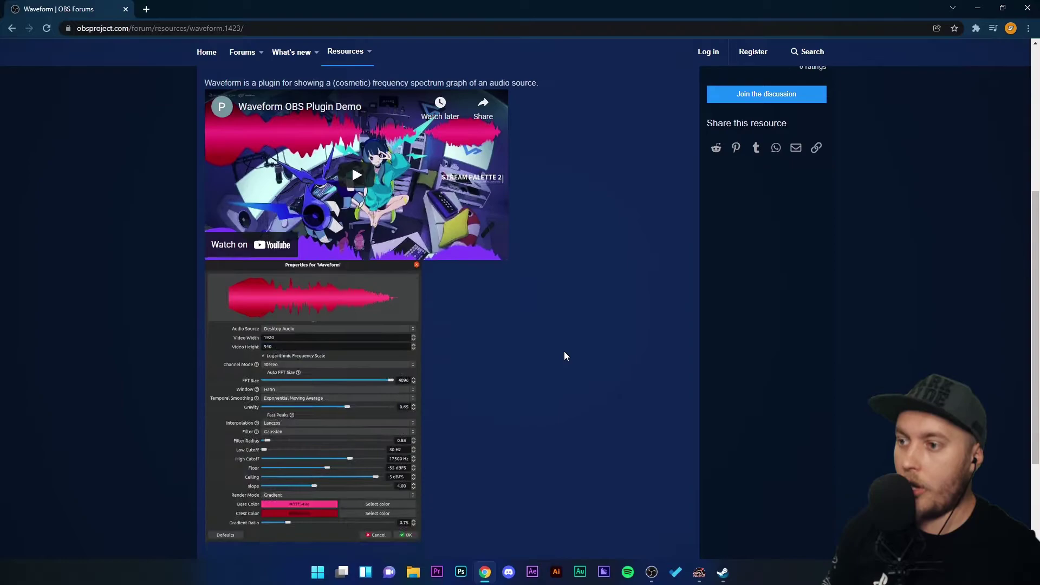
scroll(574, 356, up, 2)
scroll(389, 436, down, 2)
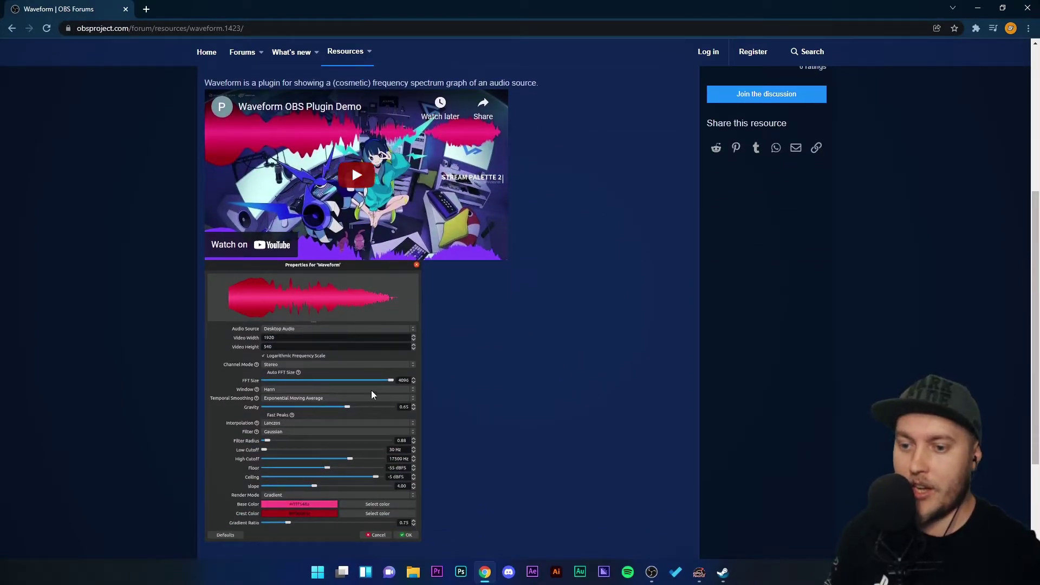
scroll(504, 357, down, 2)
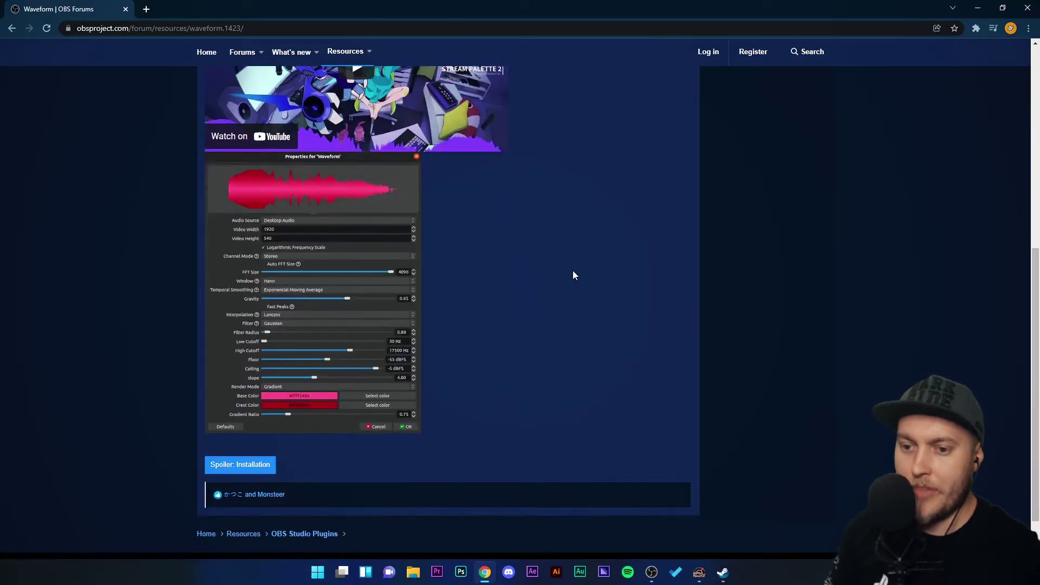
scroll(238, 482, up, 7)
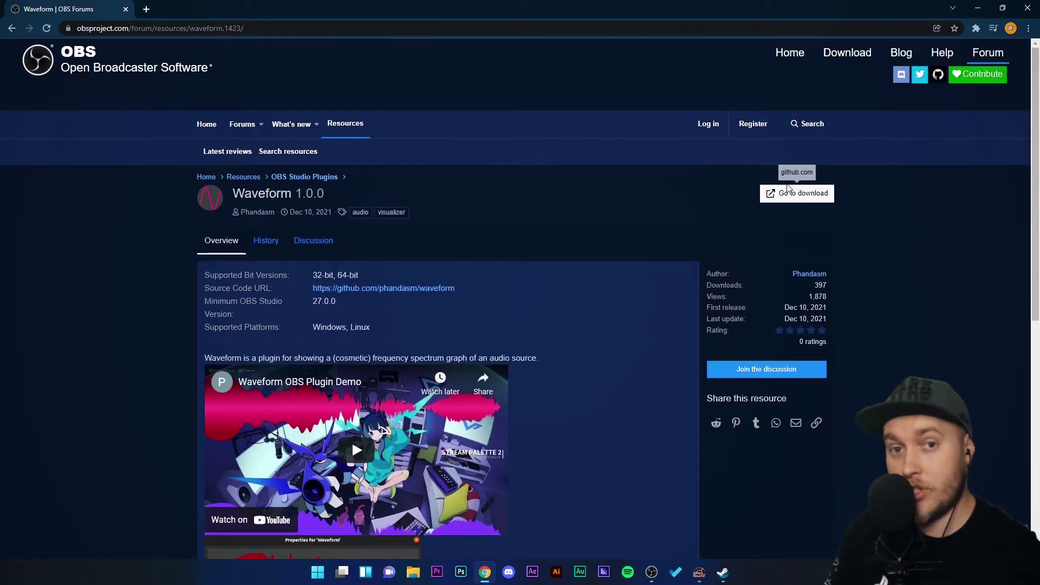
Download Waveform_1.0.0_x86_64.zip (3.25 MB) from the GitHub v1.0.0 release assets.
click(795, 198)
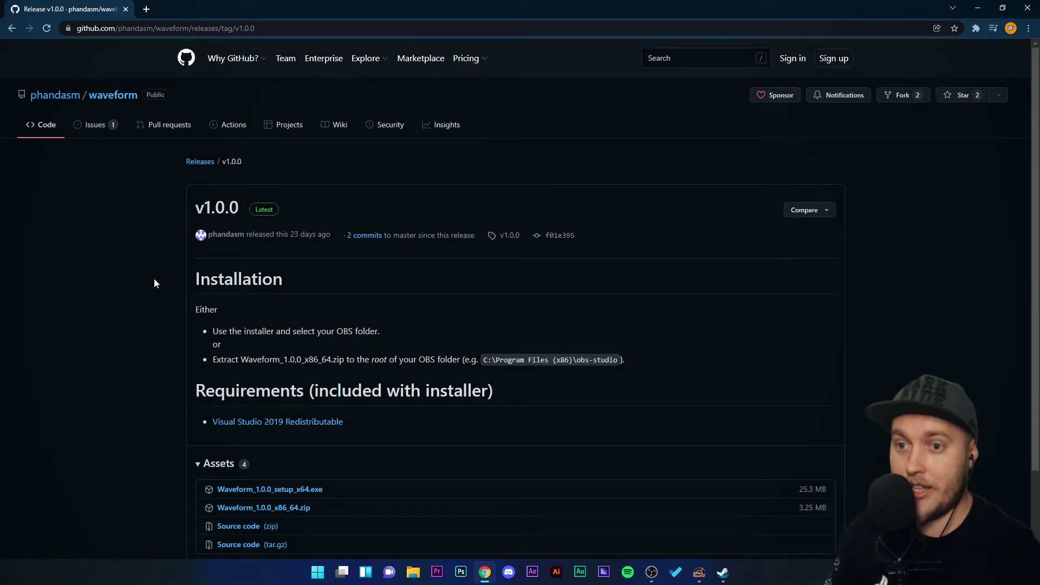
scroll(176, 368, down, 2)
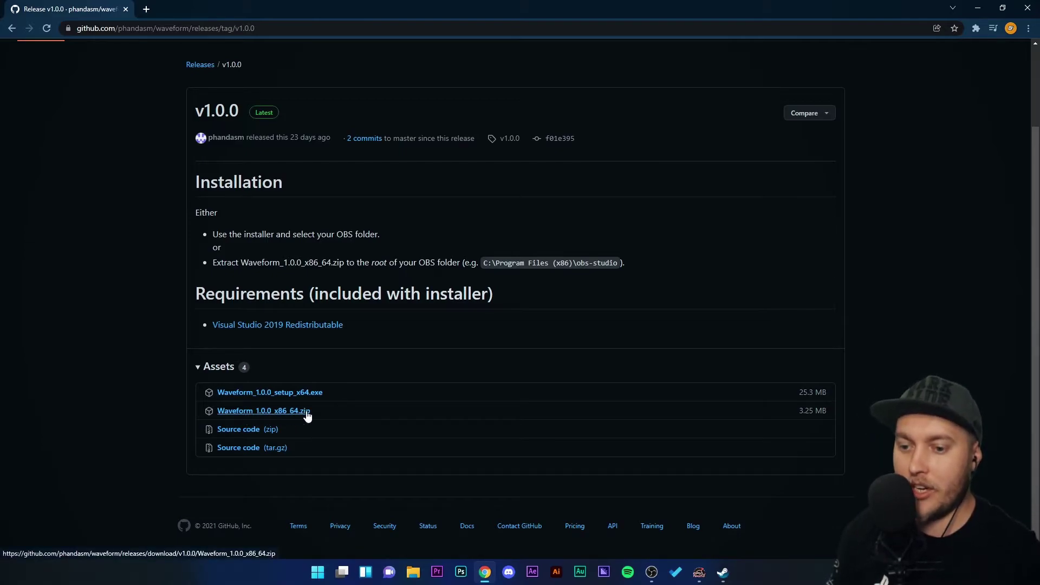
click(306, 412)
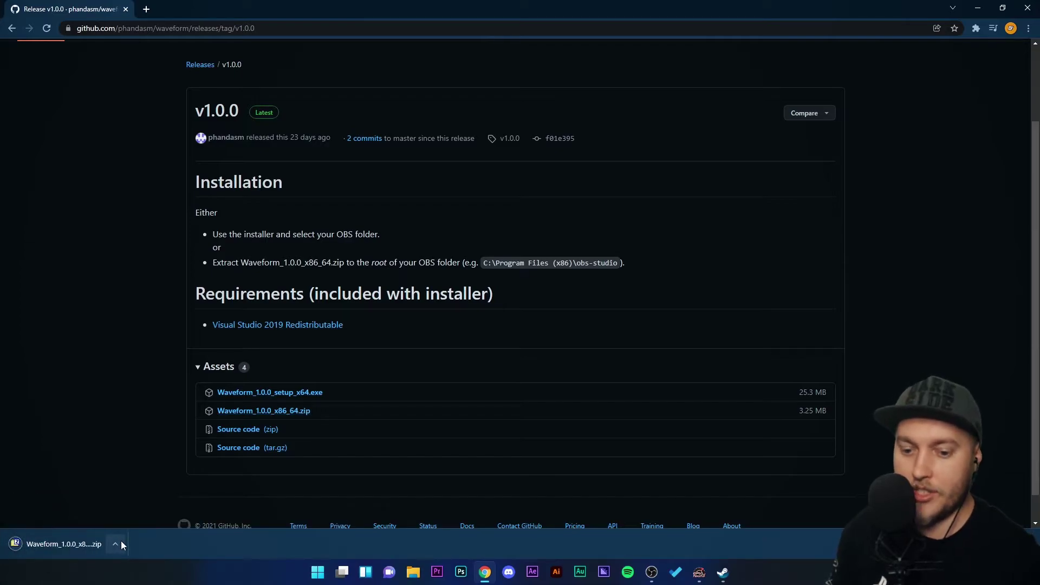
click(115, 544)
Extract Waveform_1.0.0_x86_64.zip with 7-Zip into the Downloads folder.
click(161, 503)
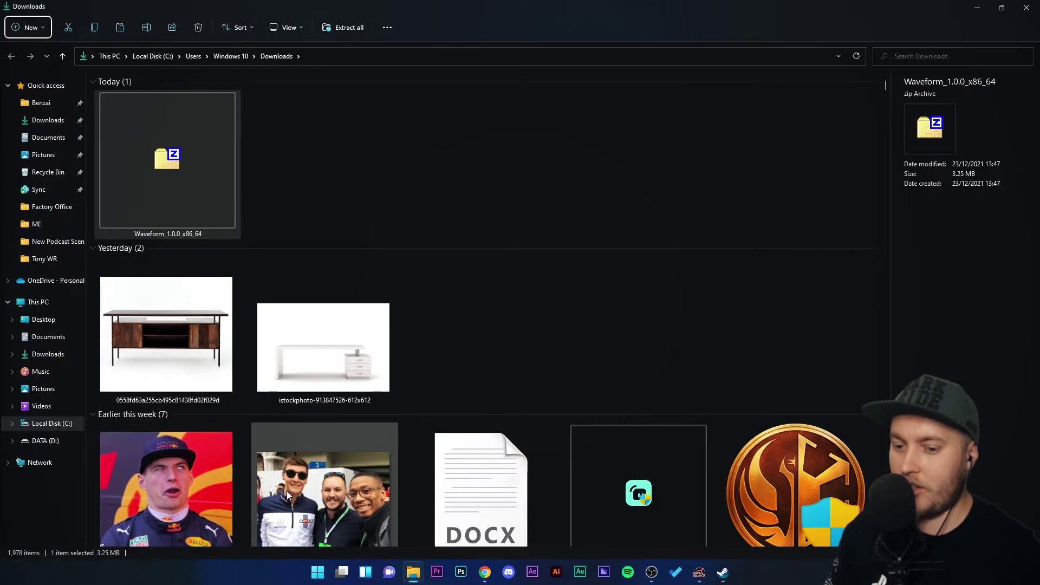
click(161, 164)
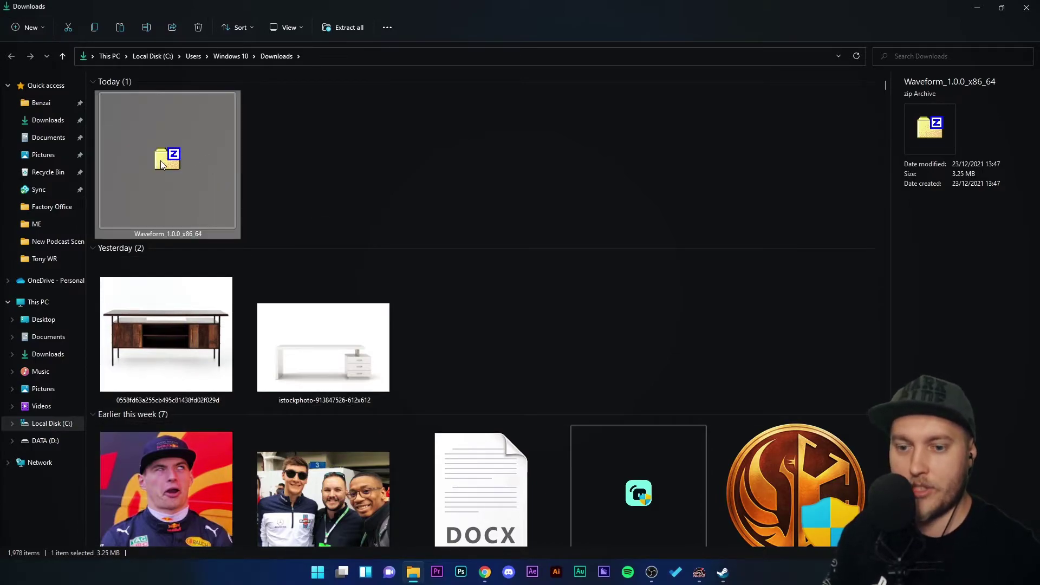
right_click(161, 164)
click(208, 306)
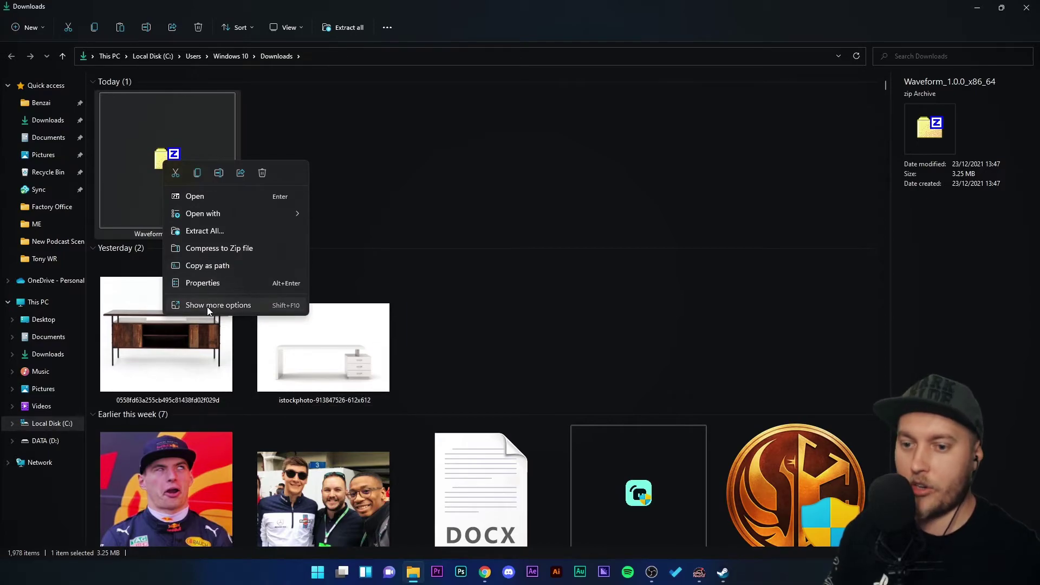
mouse_move(254, 345)
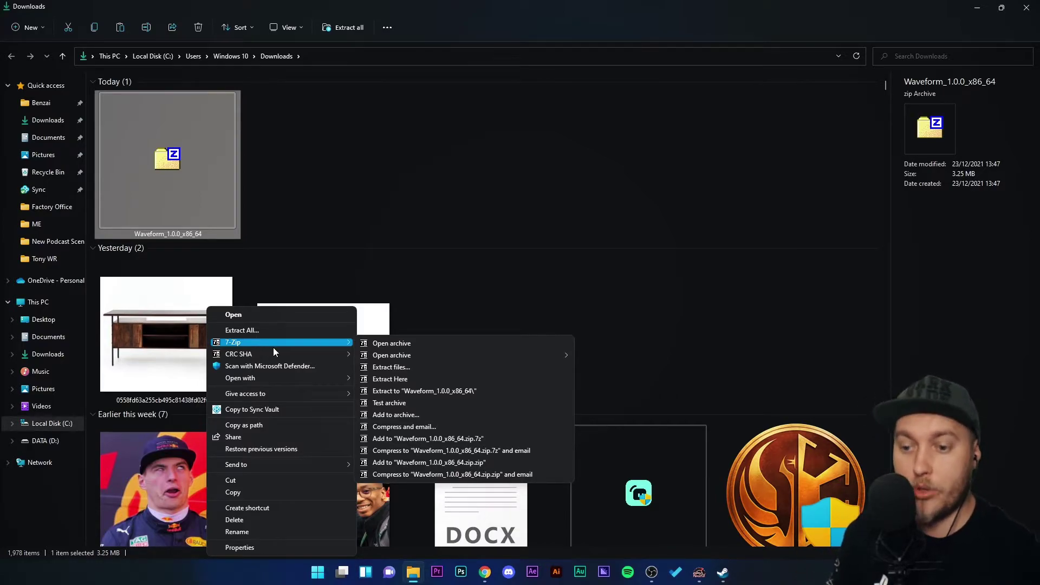
click(400, 367)
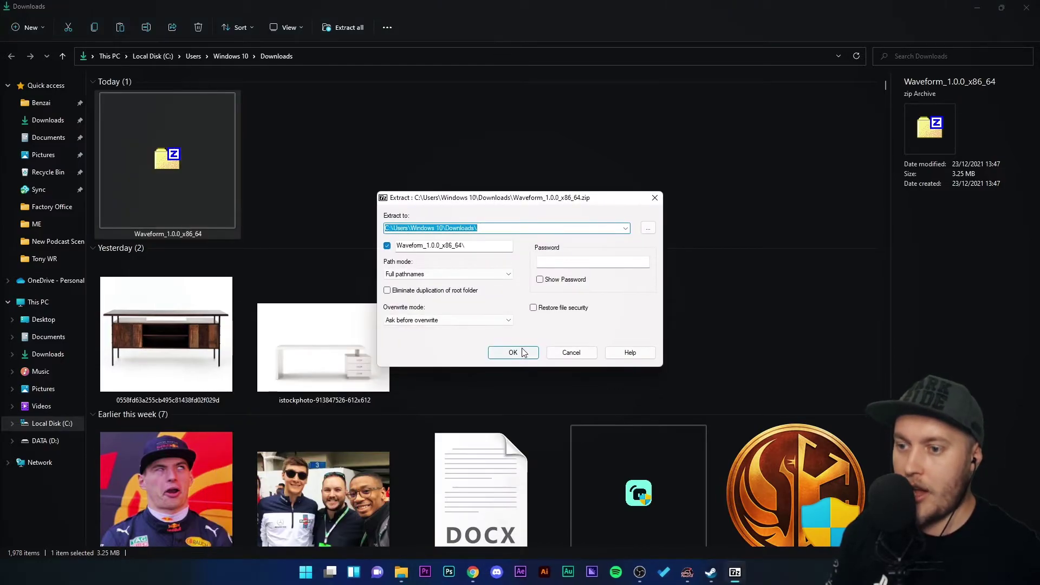
click(520, 352)
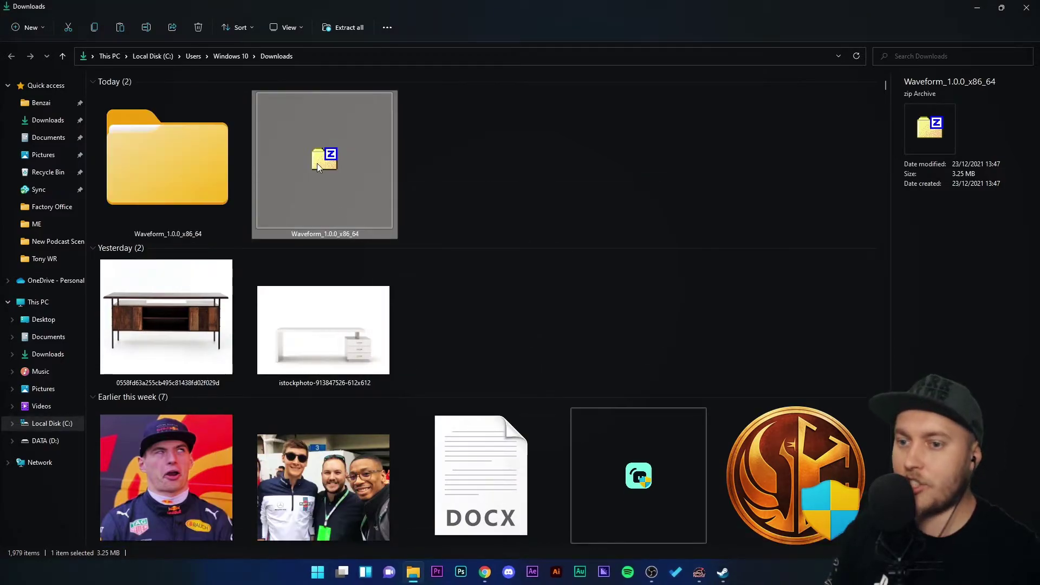
Open the Waveform_1.0.0_x86_64 folder to reveal its data and obs-plugins subfolders.
click(178, 176)
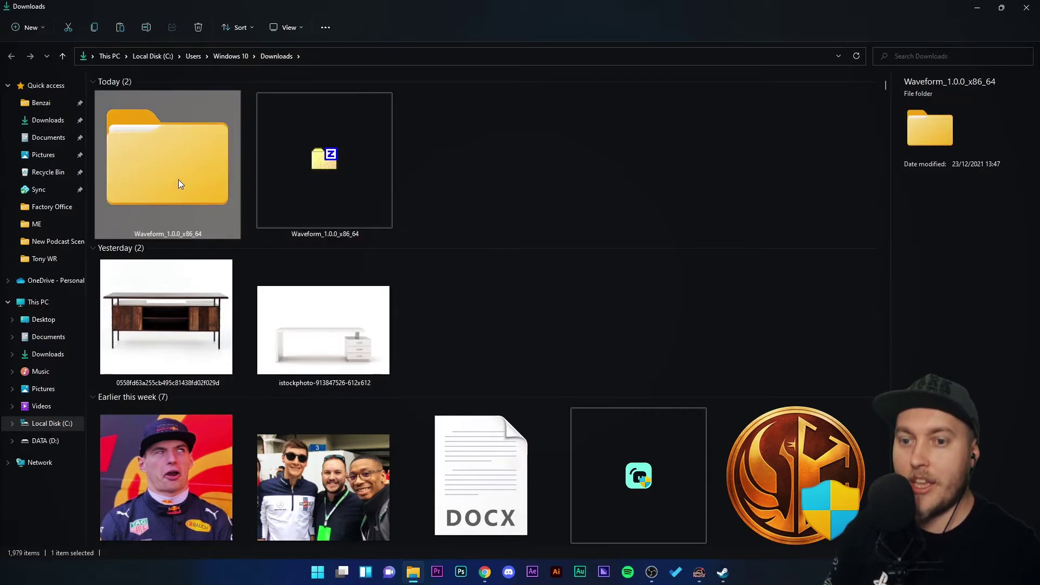
double_click(180, 181)
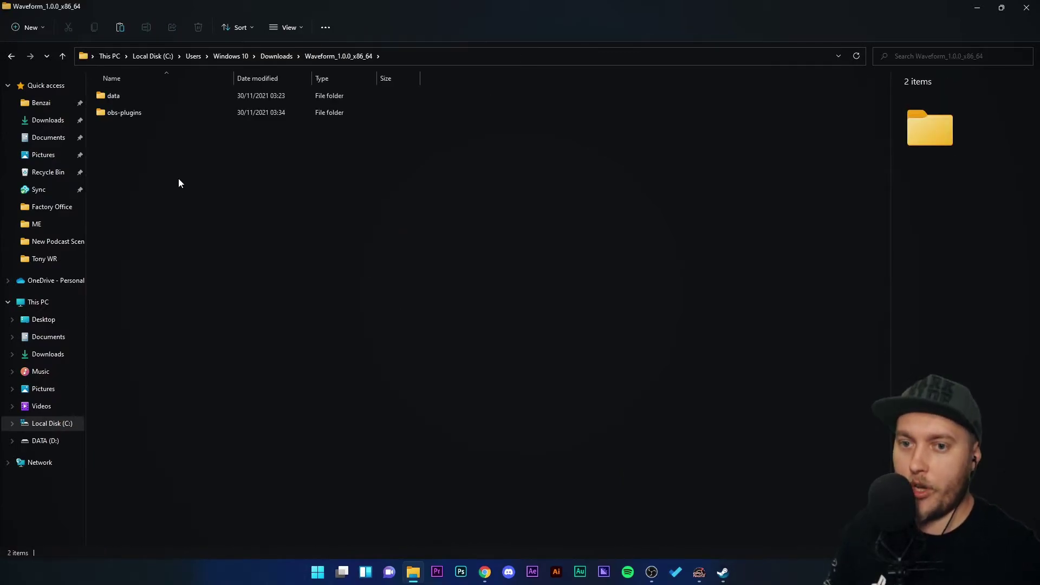
click(129, 110)
shift+click(116, 97)
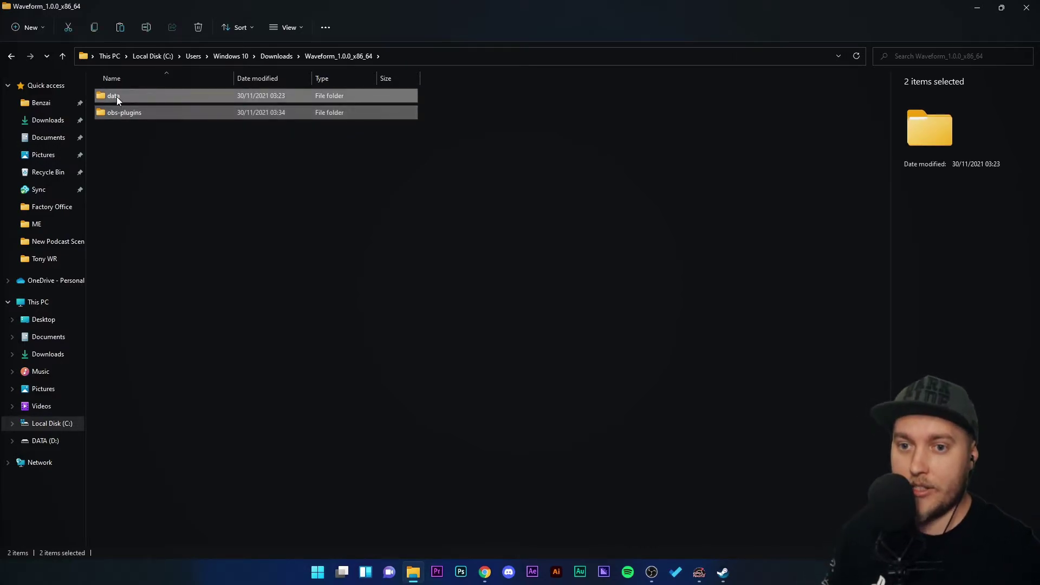
click(227, 217)
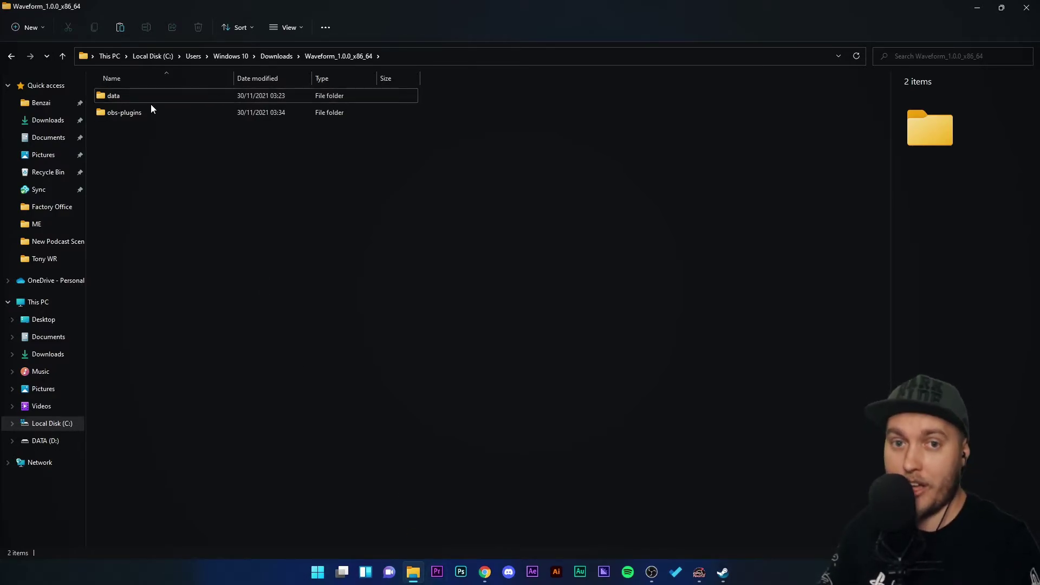
mouse_move(148, 110)
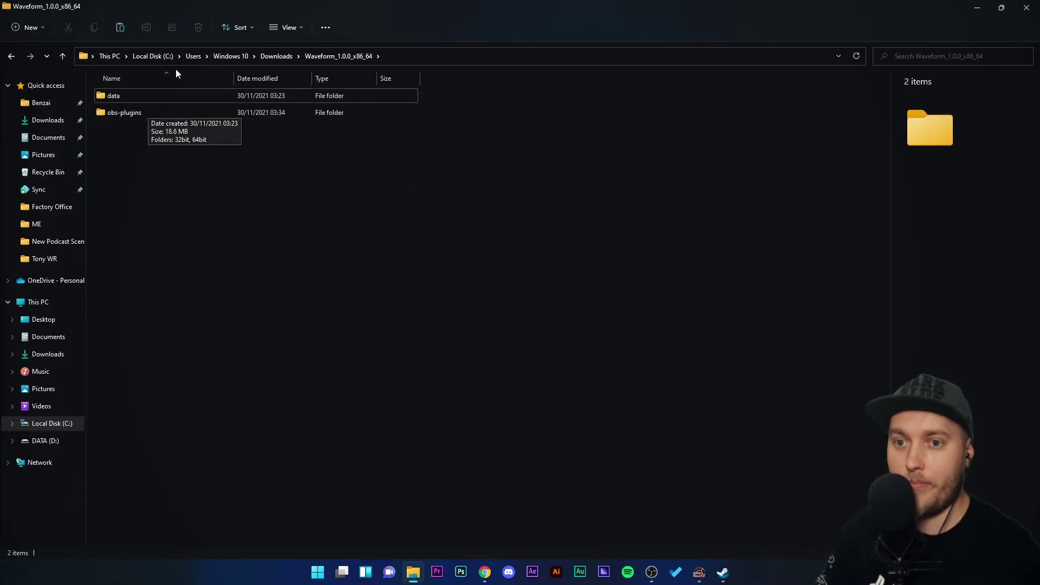
click(417, 569)
Open a second File Explorer window, snap it to the right half, and show Local Disk (C:).
right_click(418, 570)
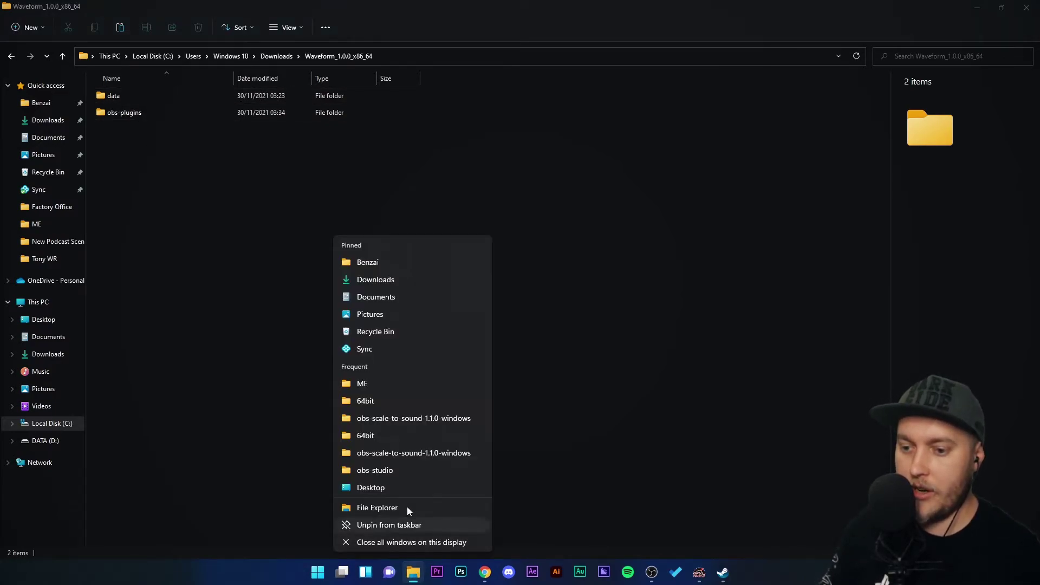
click(395, 508)
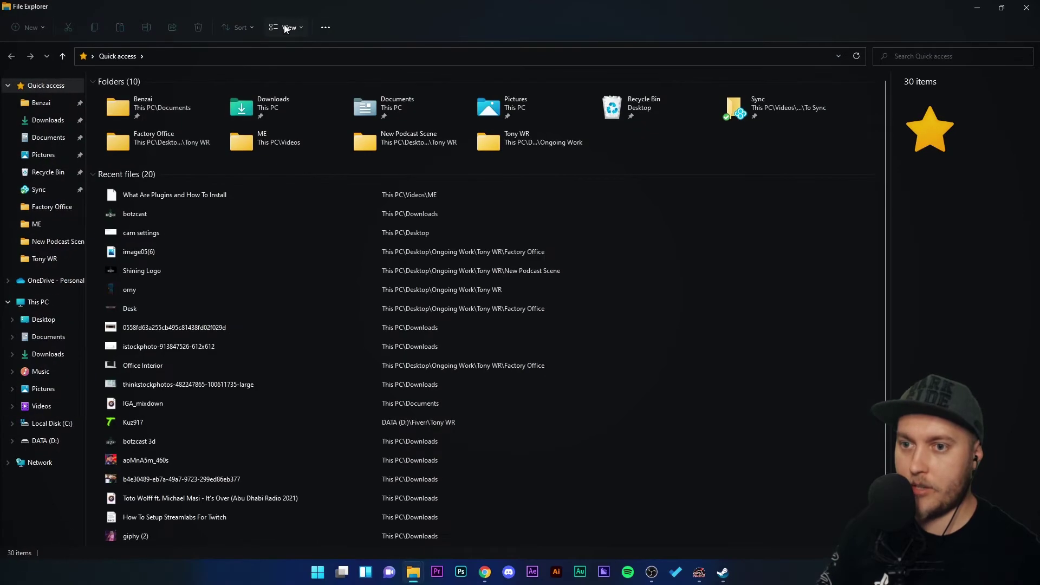
drag(281, 7, 1038, 198)
click(130, 54)
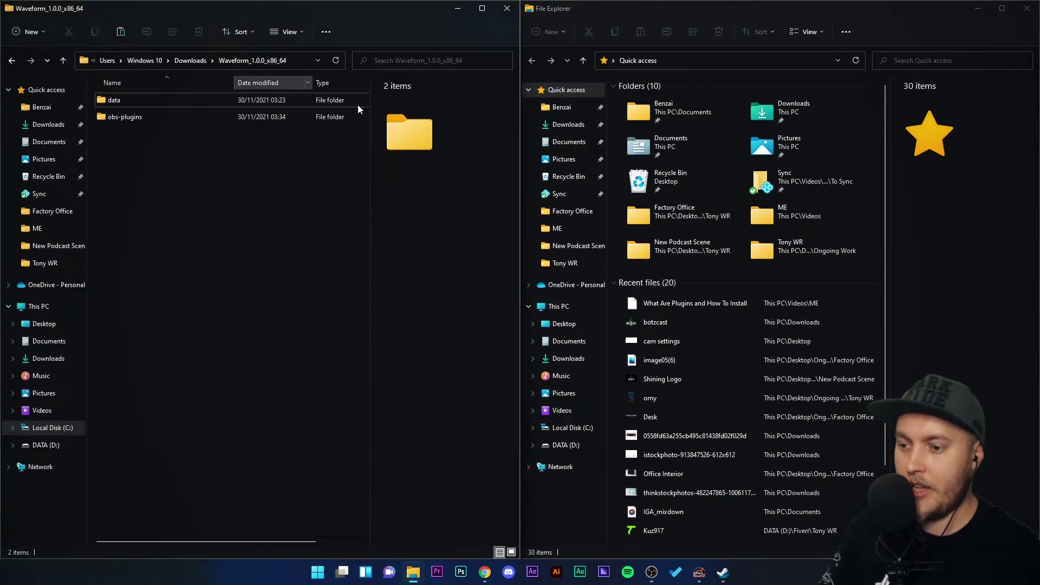
click(572, 428)
right_click(568, 428)
click(566, 429)
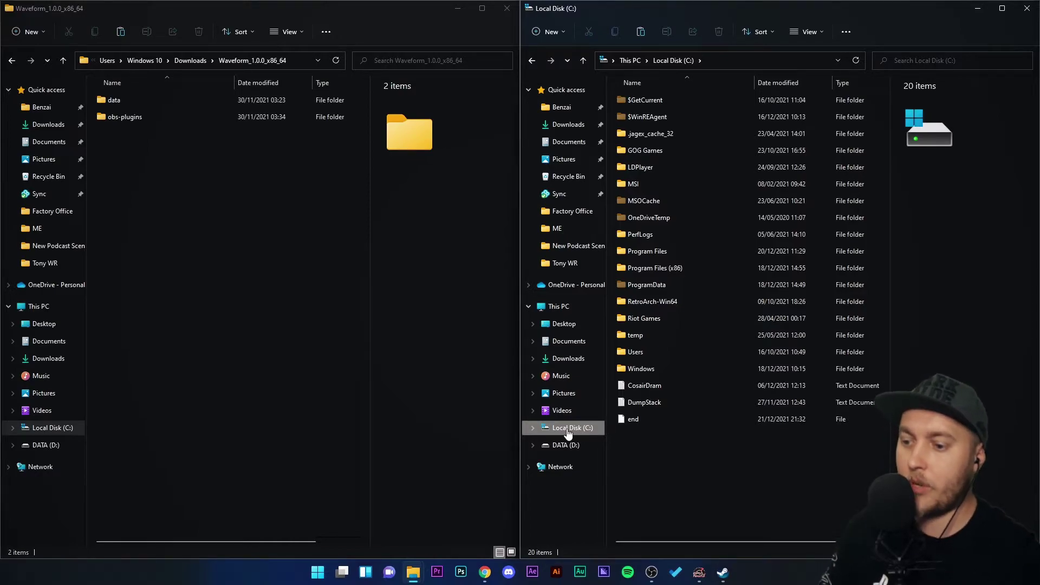
Navigate the right window to Program Files\obs-studio, comparing its data and obs-plugins folders with Waveform's.
double_click(664, 252)
scroll(686, 255, down, 6)
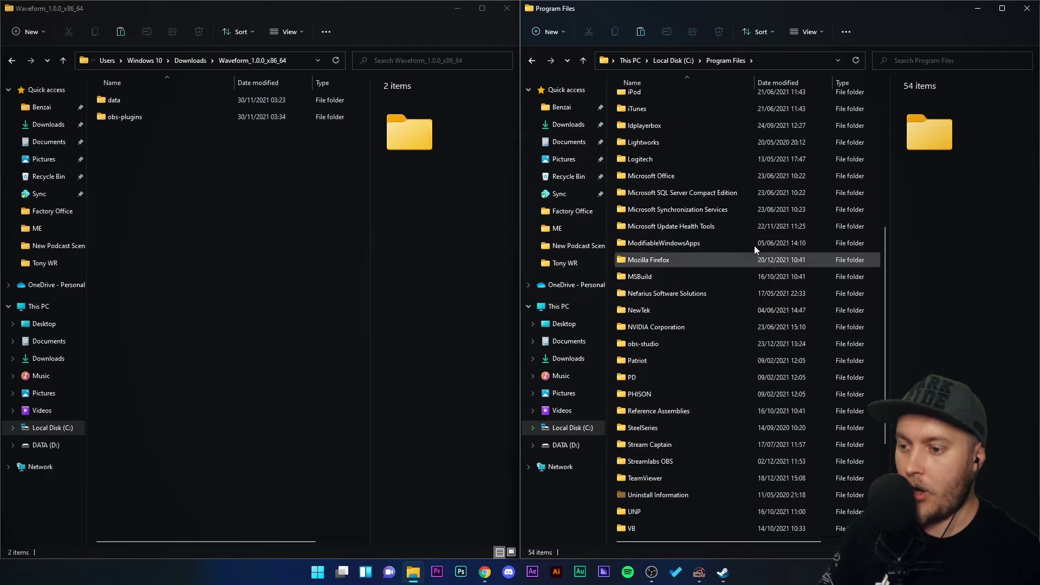
double_click(656, 345)
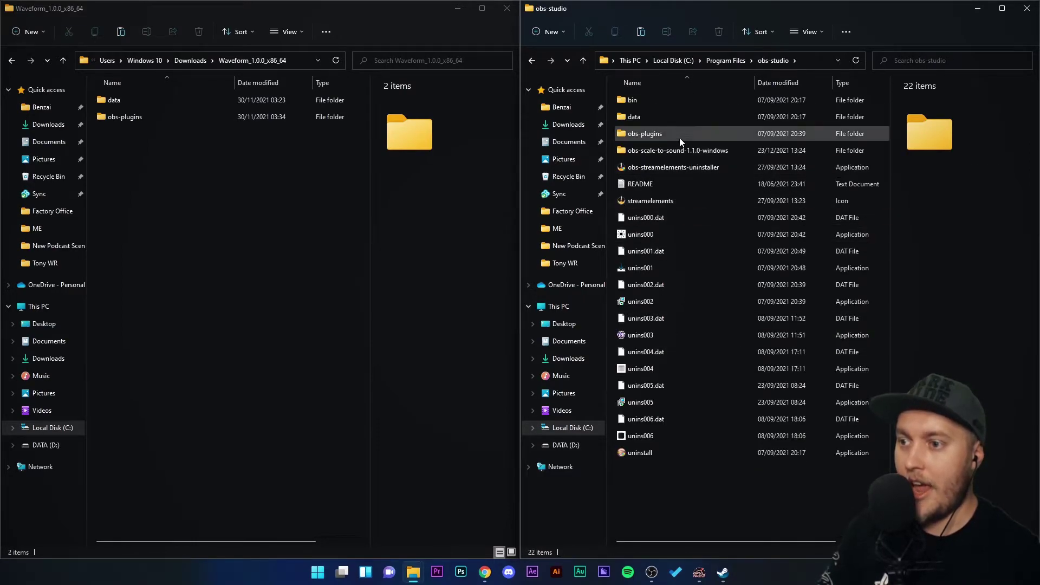
click(111, 101)
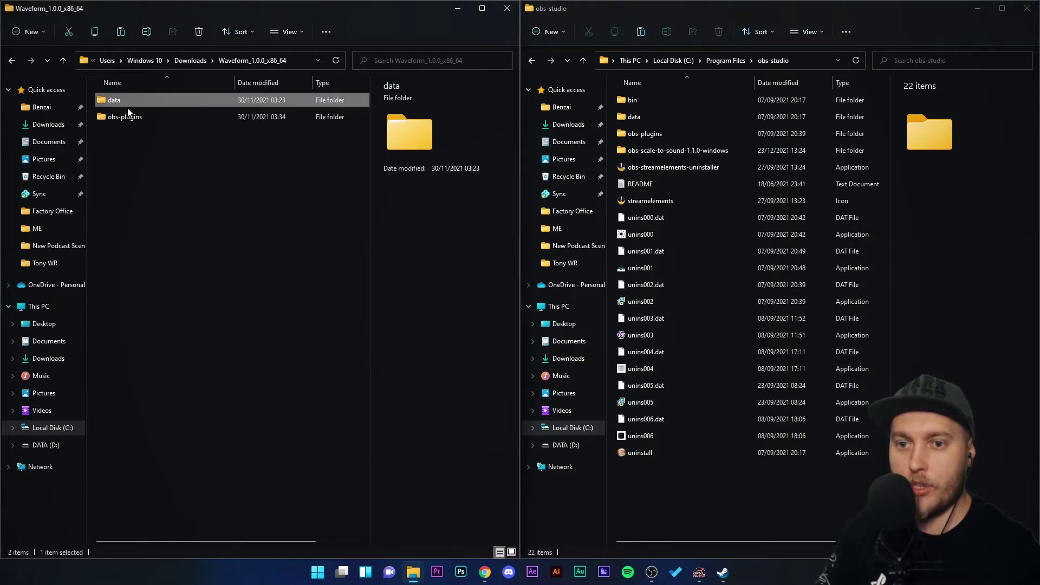
click(122, 119)
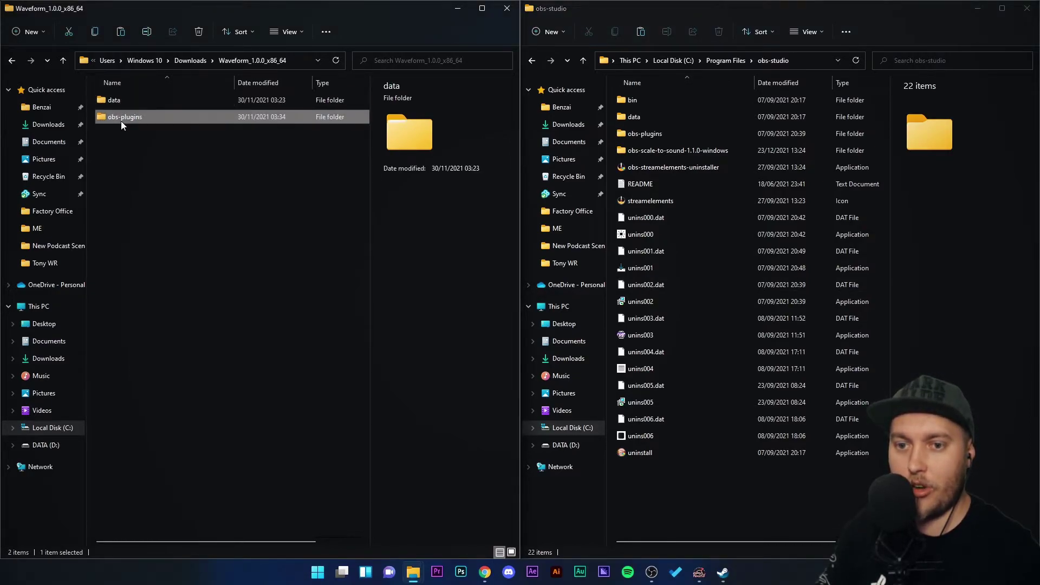
click(642, 116)
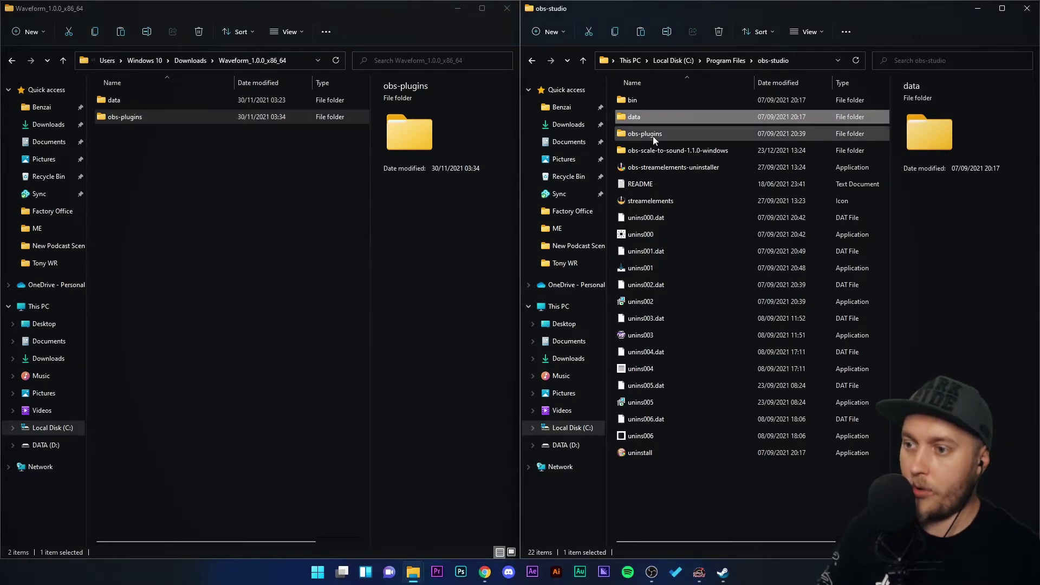
click(652, 135)
click(646, 122)
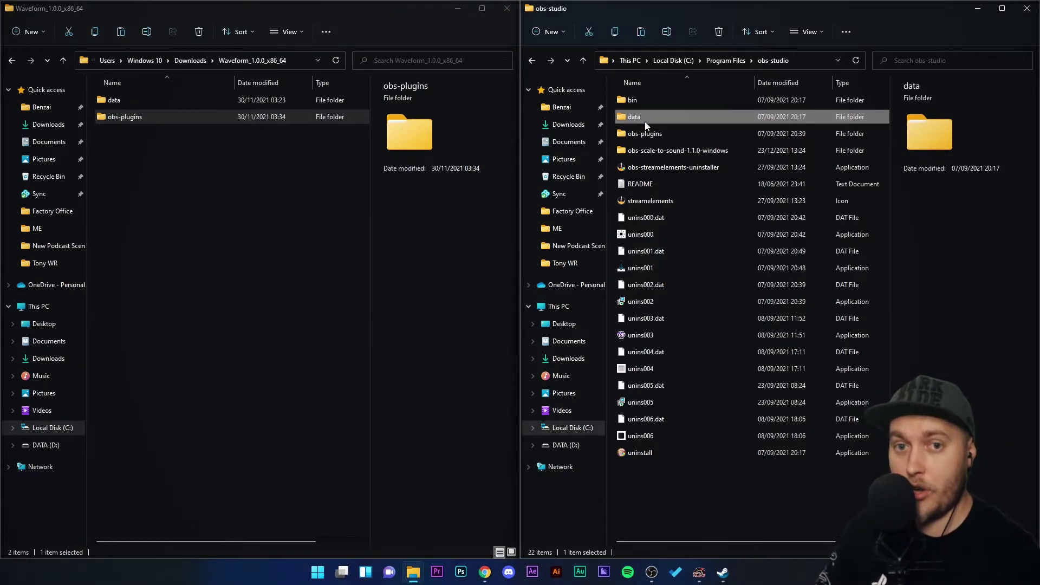
Open data\obs-plugins in both windows, Waveform's on the left and OBS Studio's on the right.
double_click(118, 100)
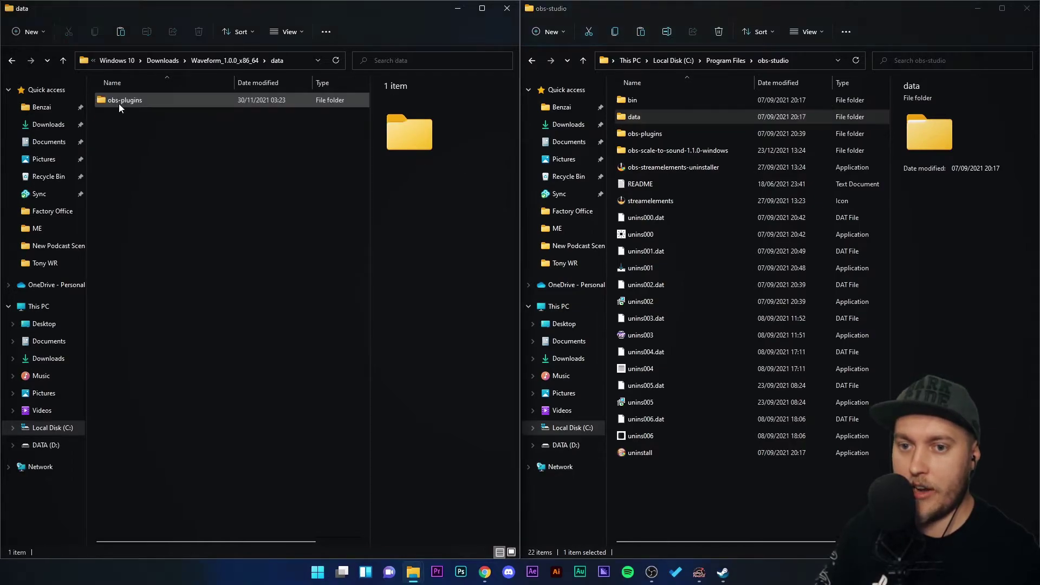
double_click(662, 116)
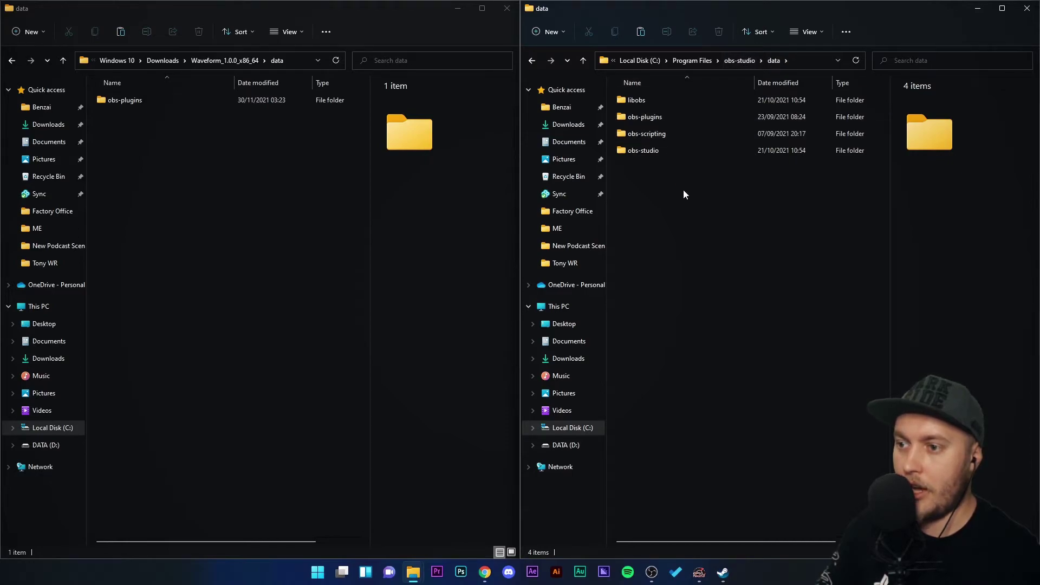
double_click(115, 100)
double_click(646, 117)
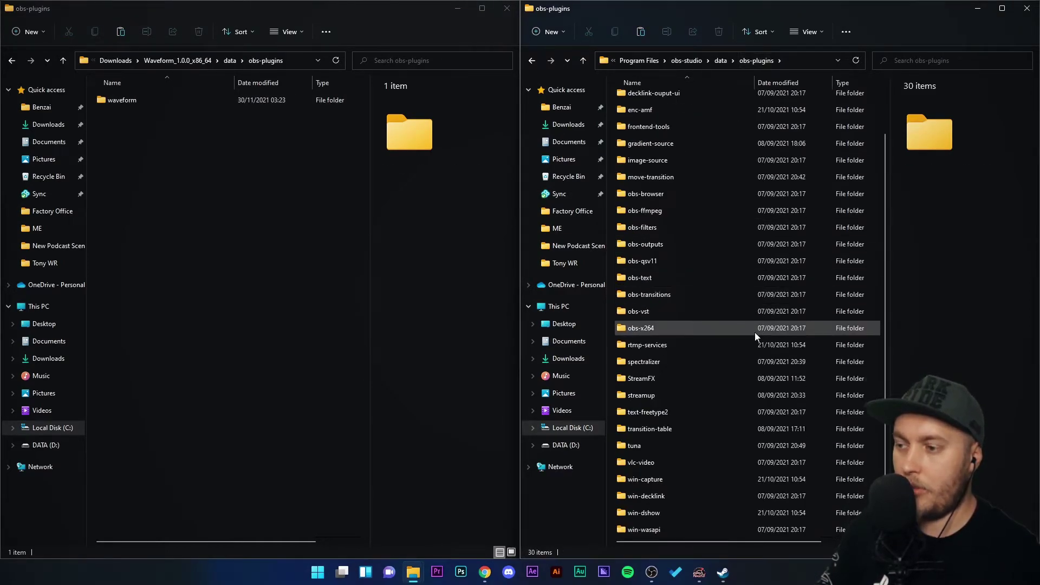
Copy the waveform folder and paste it into OBS Studio's data\obs-plugins folder.
click(142, 100)
scroll(745, 485, down, 2)
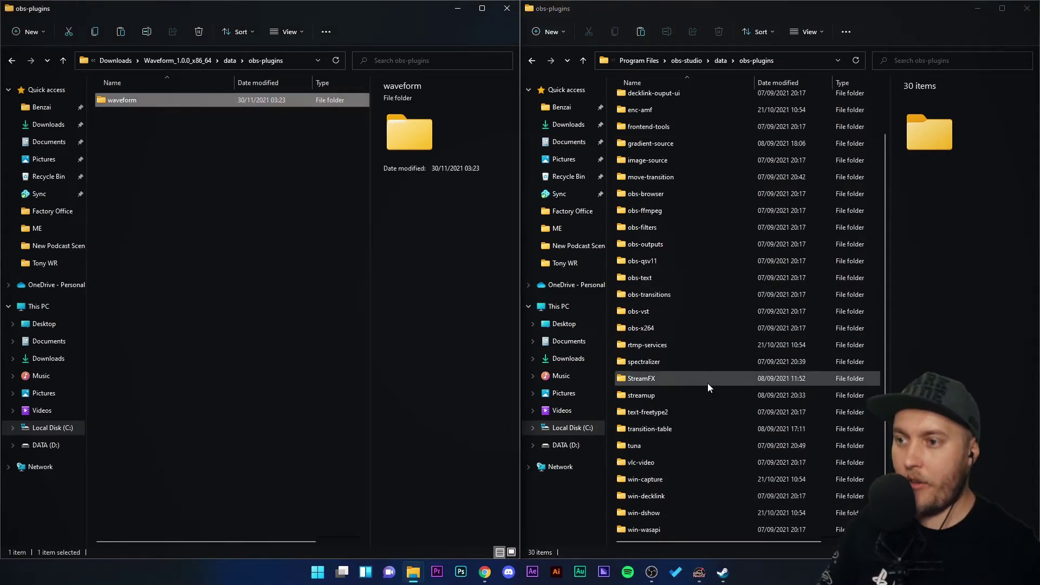
scroll(708, 383, up, 2)
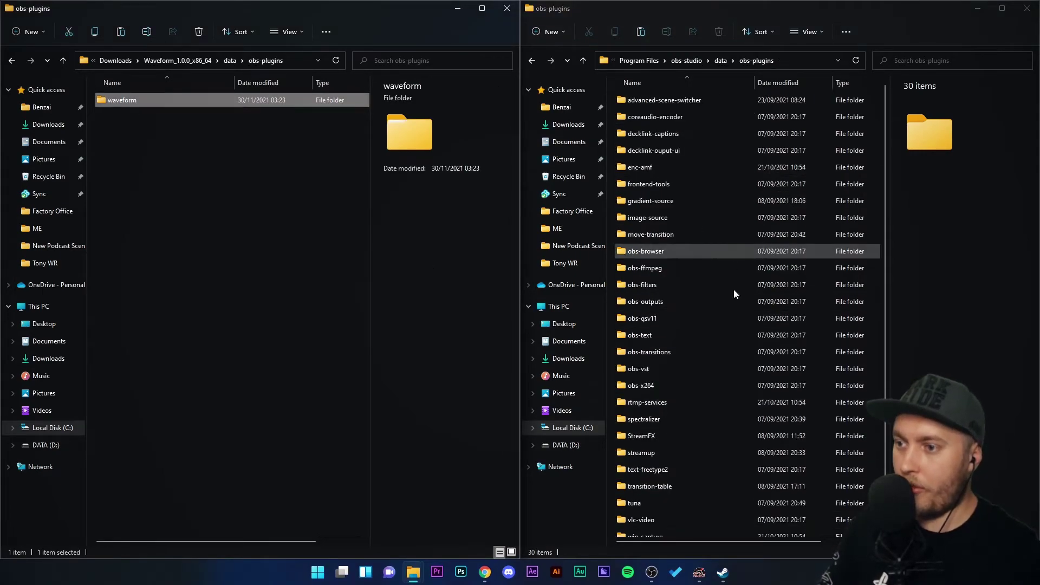
right_click(115, 102)
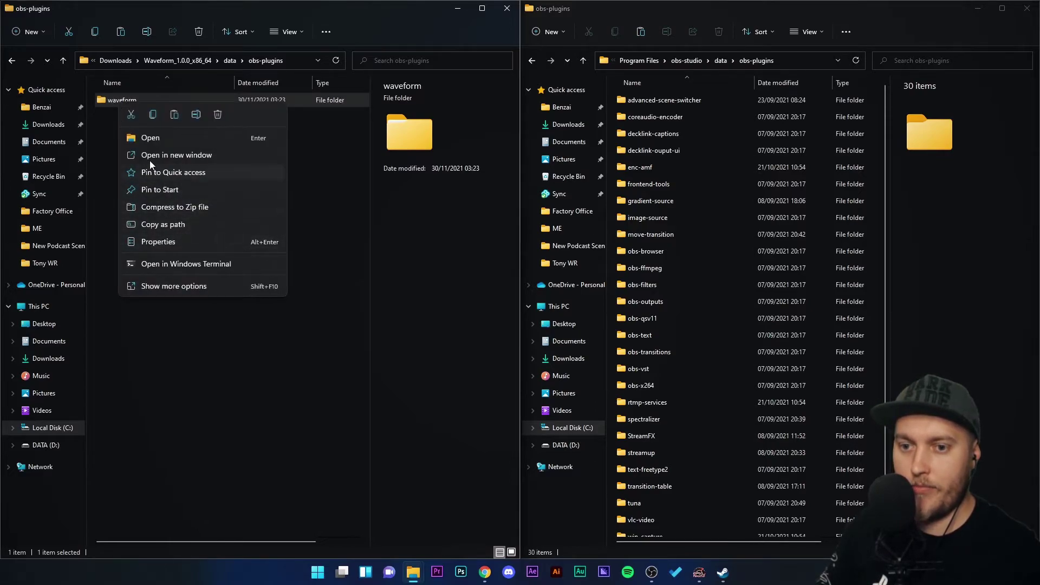
click(187, 398)
click(126, 105)
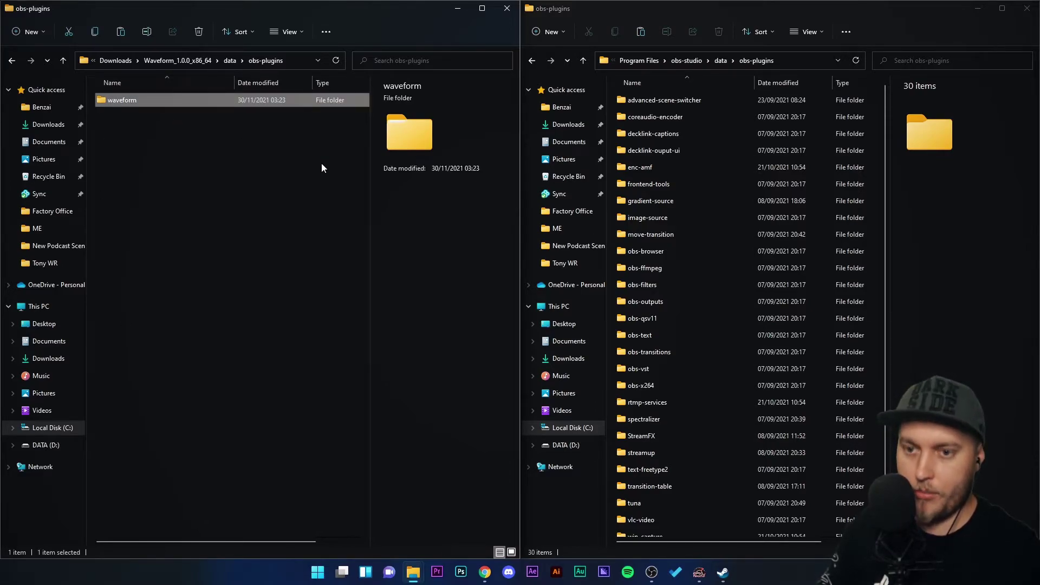
scroll(742, 415, down, 1)
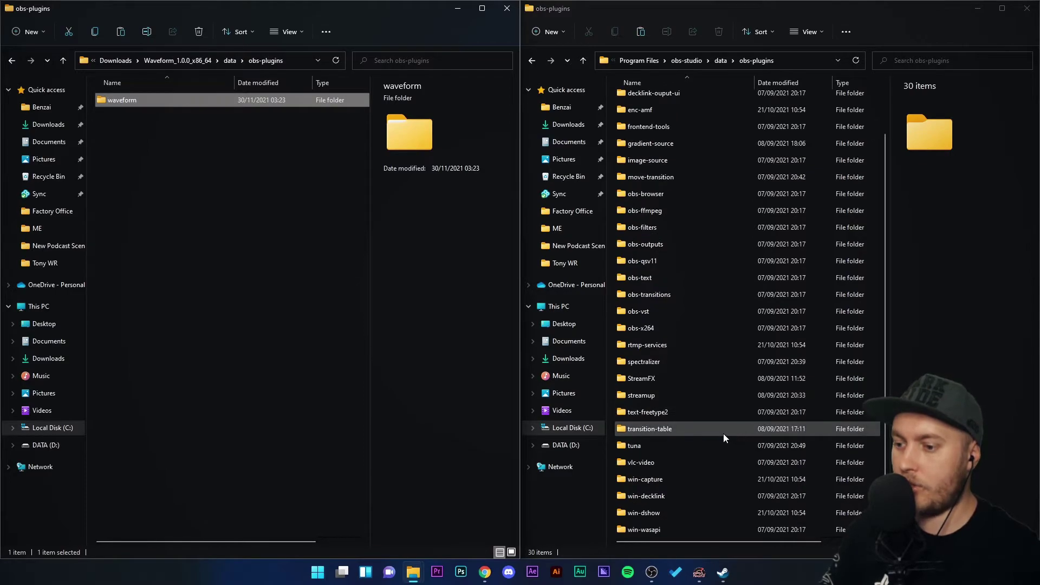
click(738, 528)
key(ctrl+v)
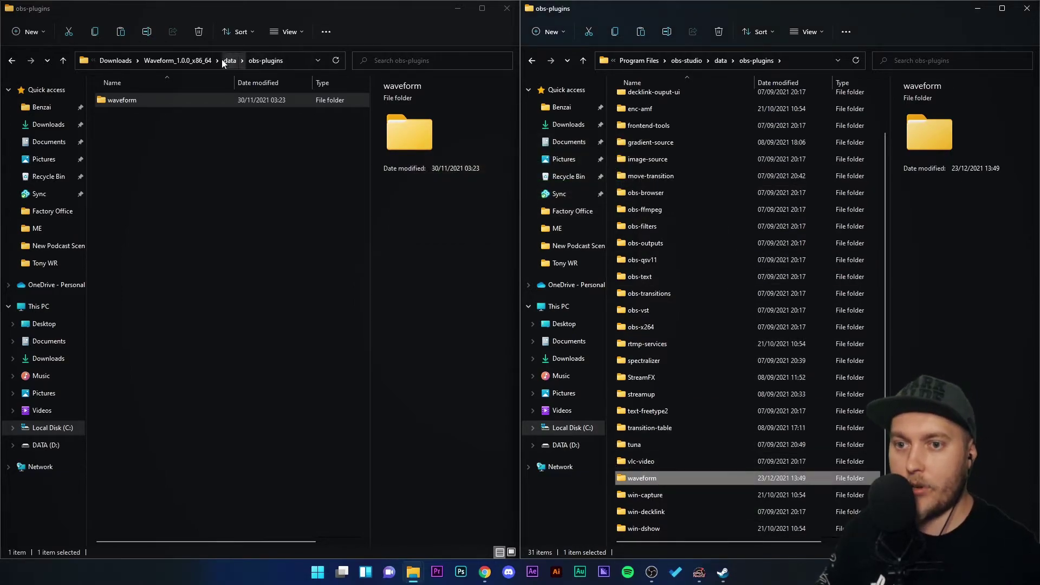
Move both windows to their obs-plugins folders and inspect the plugin's 32bit and 64bit folders.
click(169, 60)
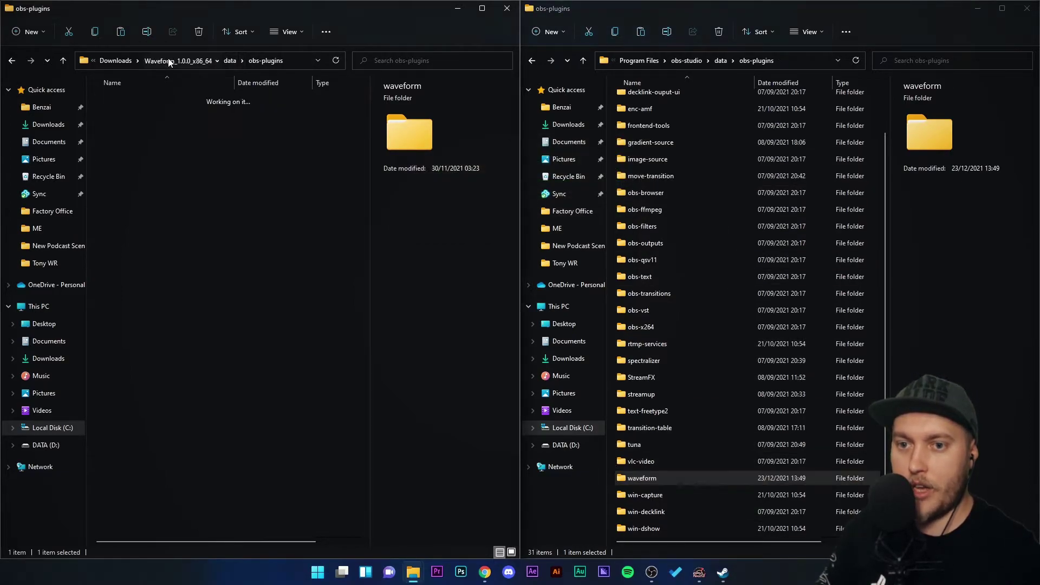
click(696, 61)
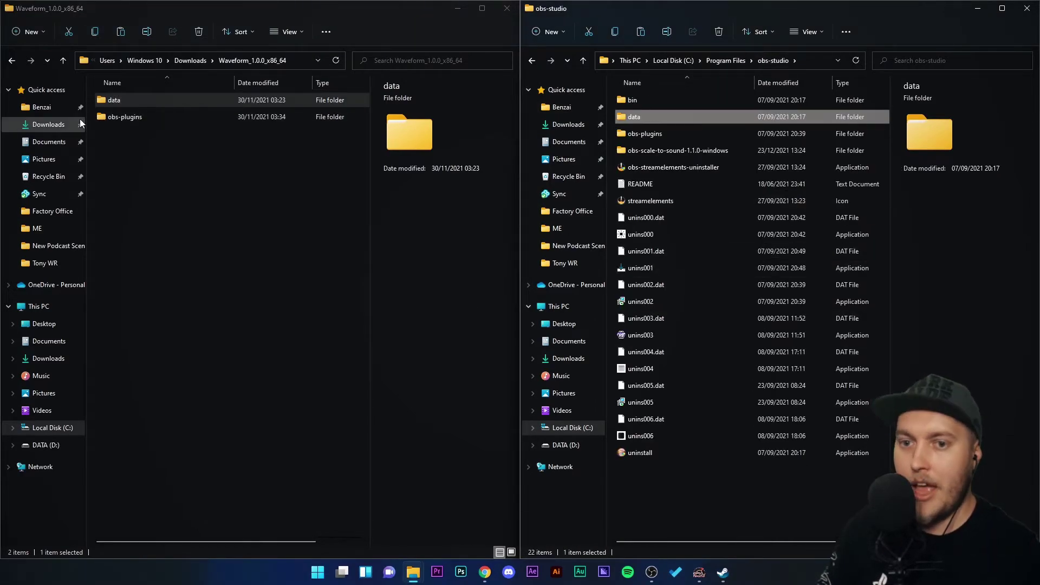
double_click(123, 116)
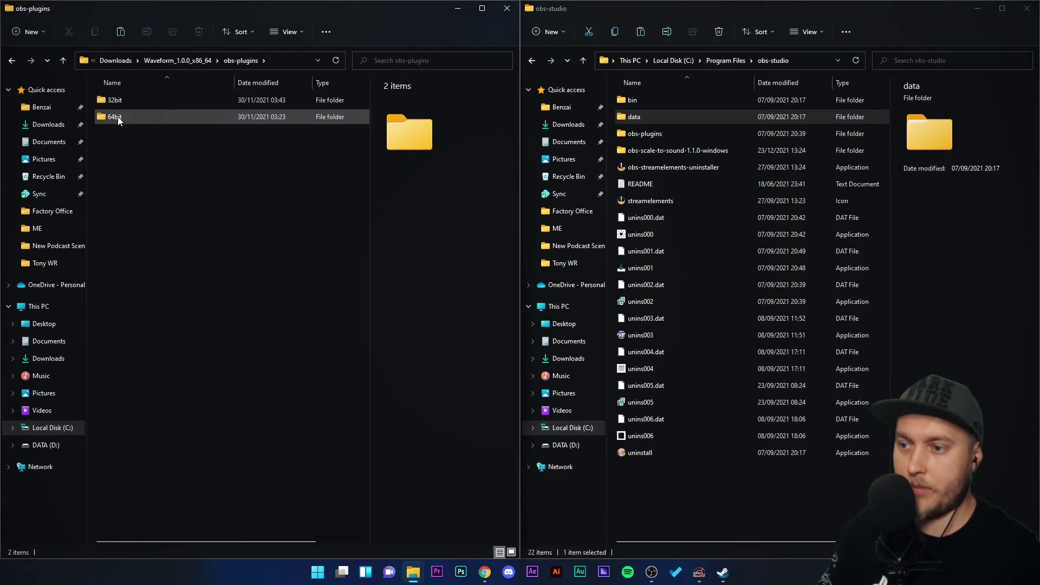
double_click(654, 132)
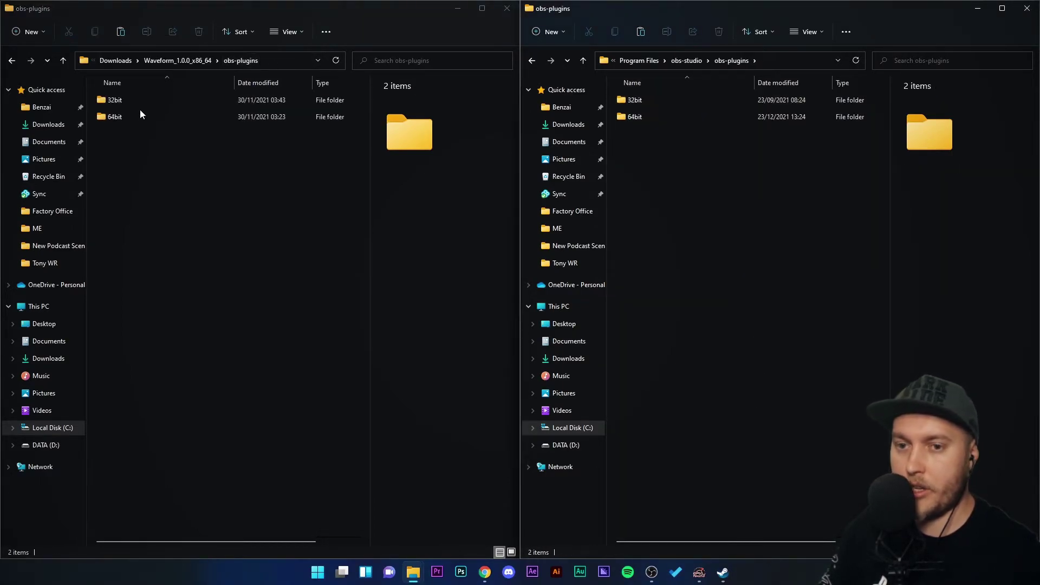
double_click(116, 99)
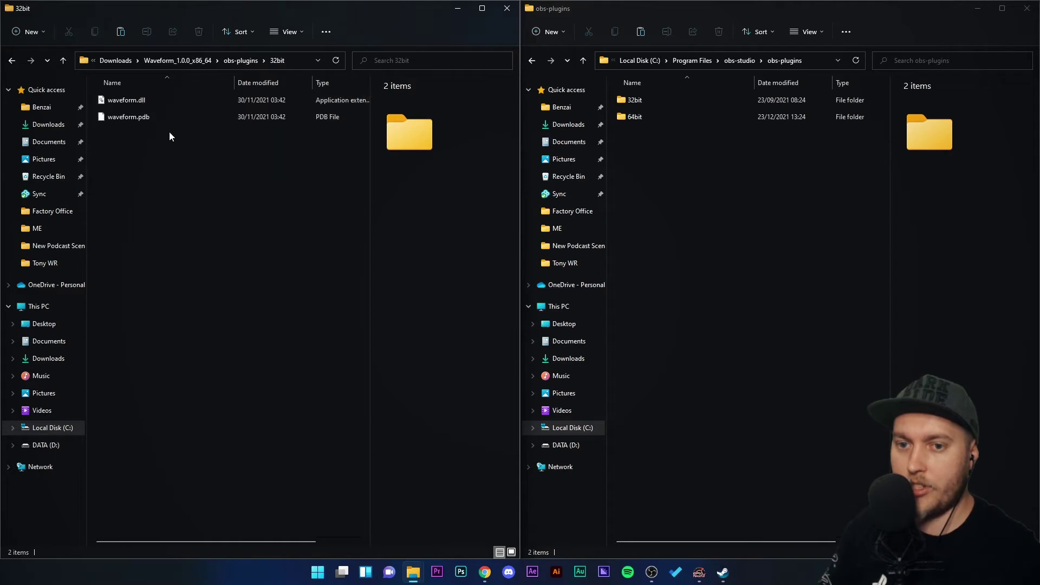
click(11, 60)
double_click(123, 117)
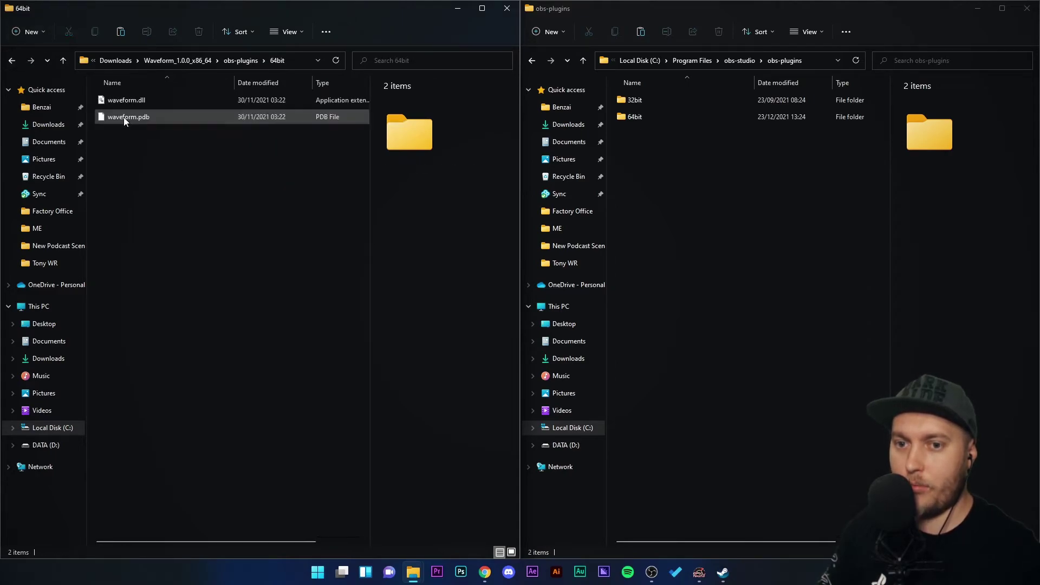
click(11, 60)
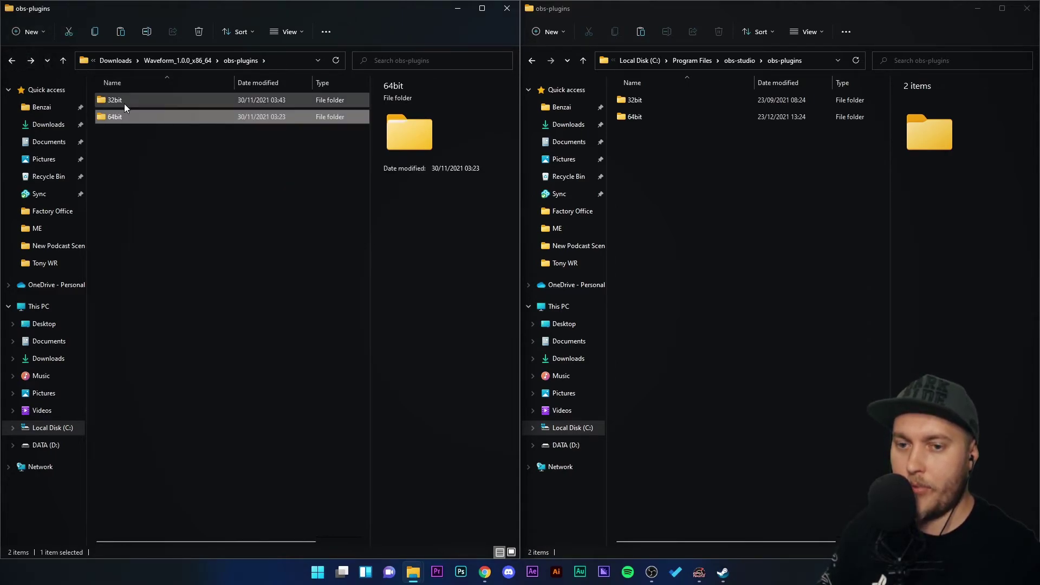
Inspect OBS Studio's 64bit and 32bit plugin folders, settling in its 64bit folder.
double_click(634, 116)
scroll(722, 336, down, 5)
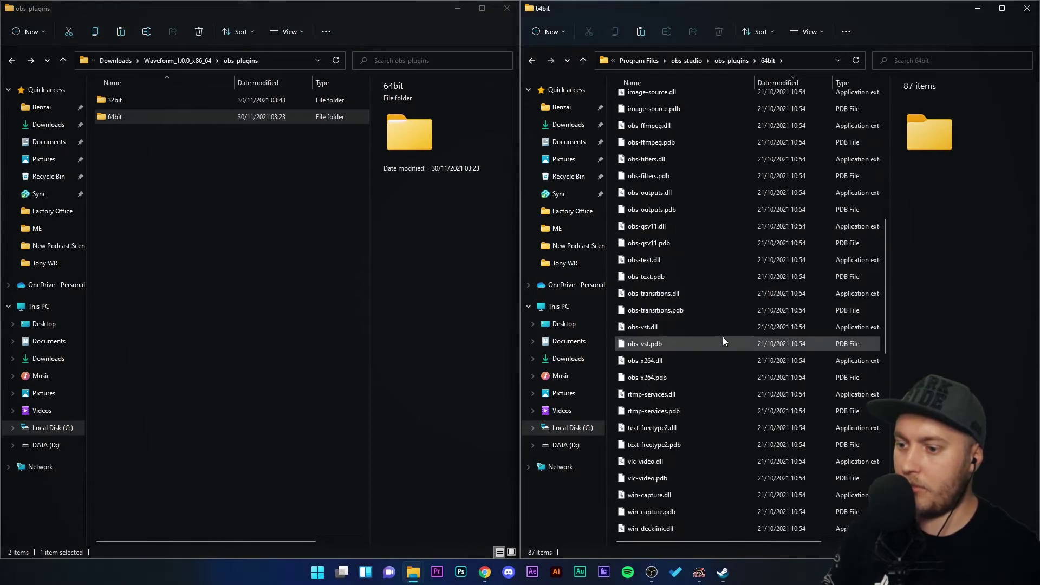
scroll(706, 266, up, 6)
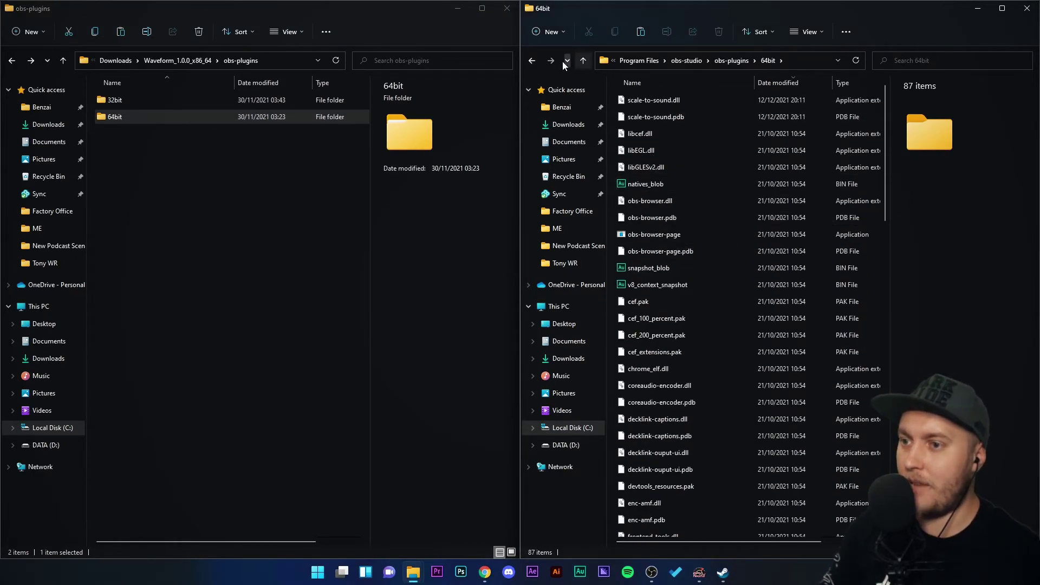
click(532, 60)
double_click(656, 100)
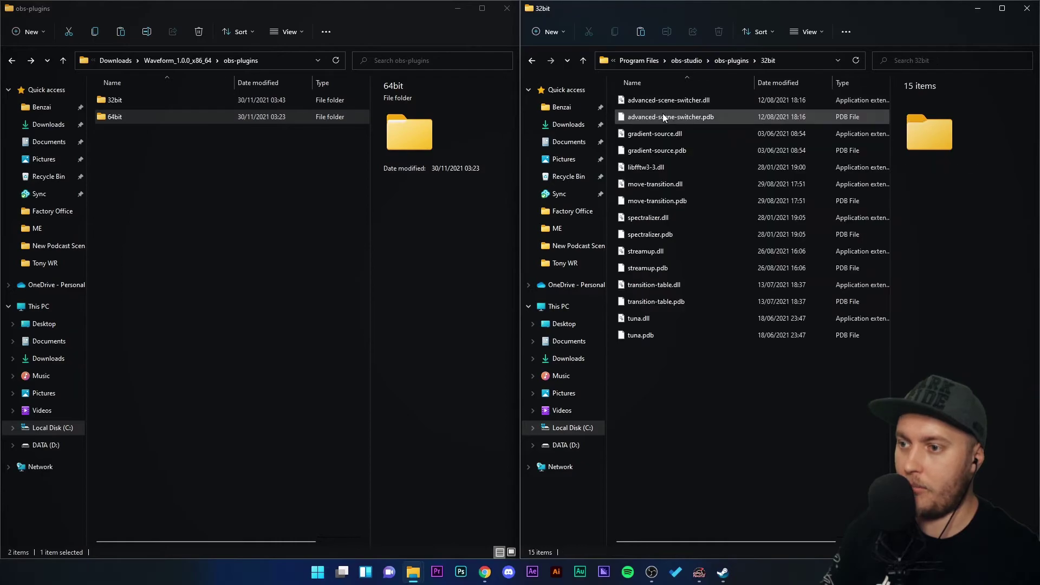
click(535, 60)
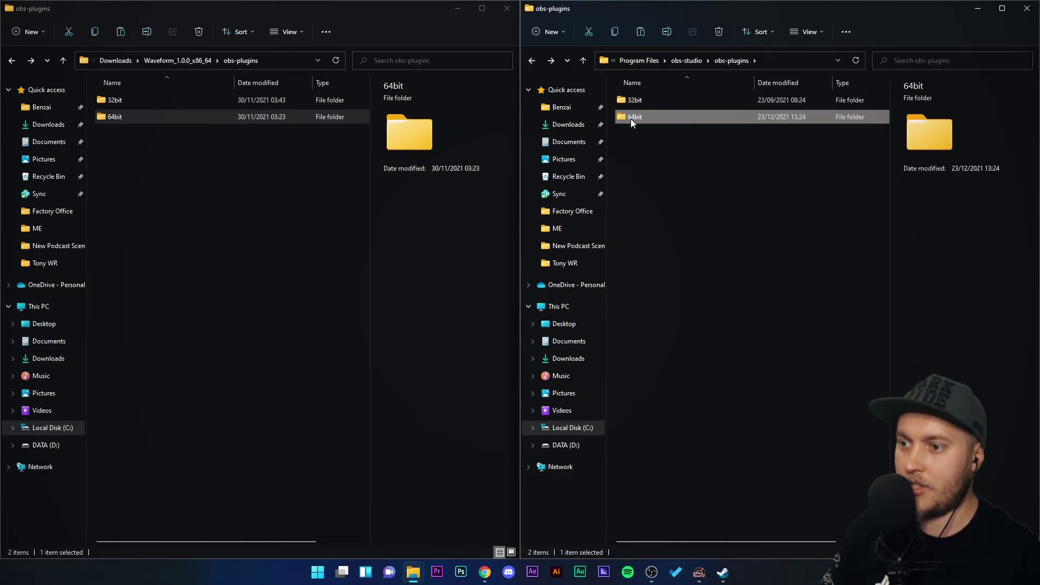
double_click(631, 118)
Copy waveform.dll and waveform.pdb into OBS Studio's obs-plugins\64bit folder, granting administrator permission.
double_click(131, 118)
click(137, 100)
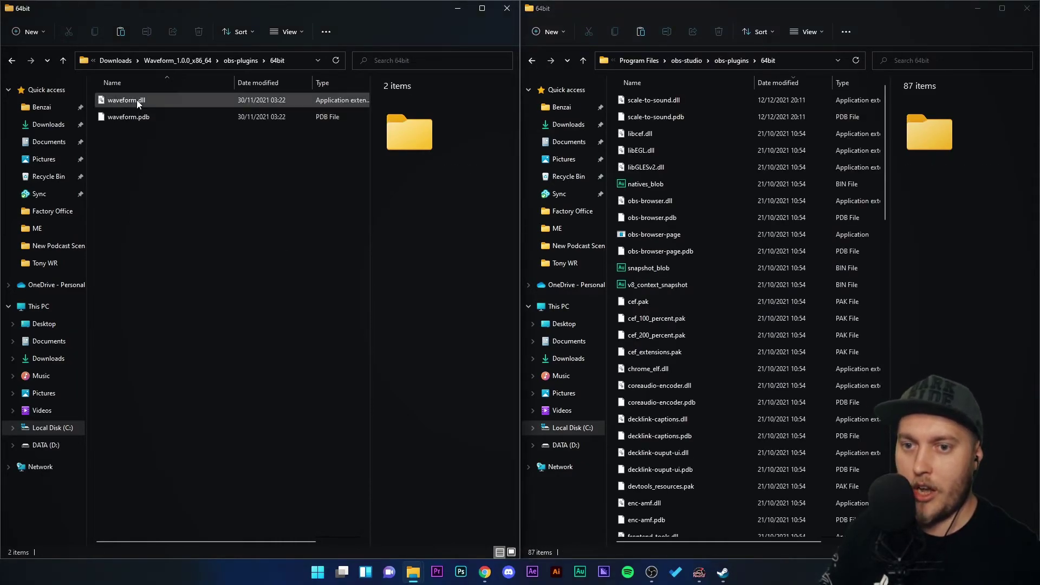
shift+click(123, 119)
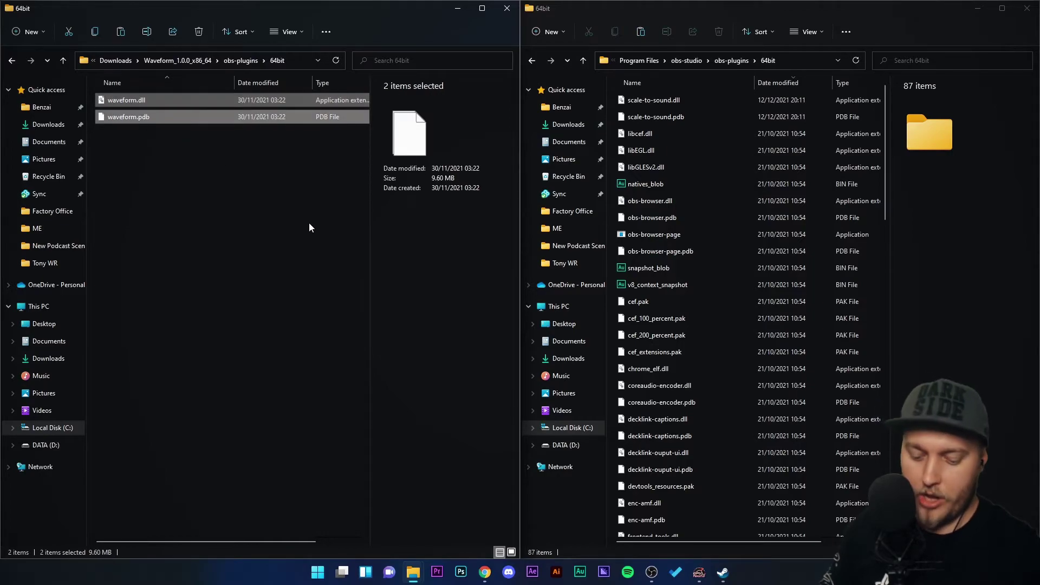
click(711, 272)
click(697, 233)
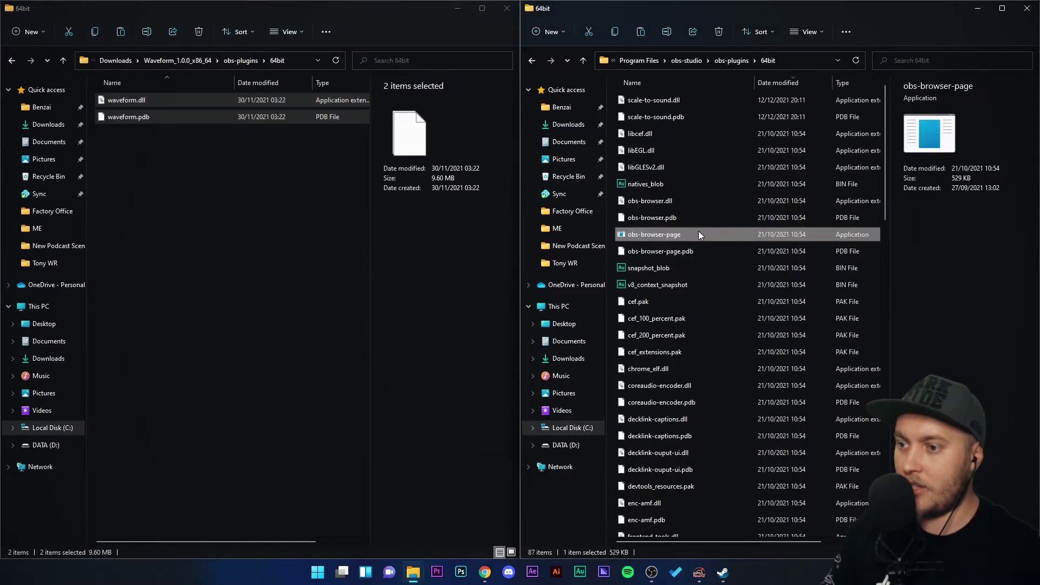
key(ctrl+v)
click(490, 231)
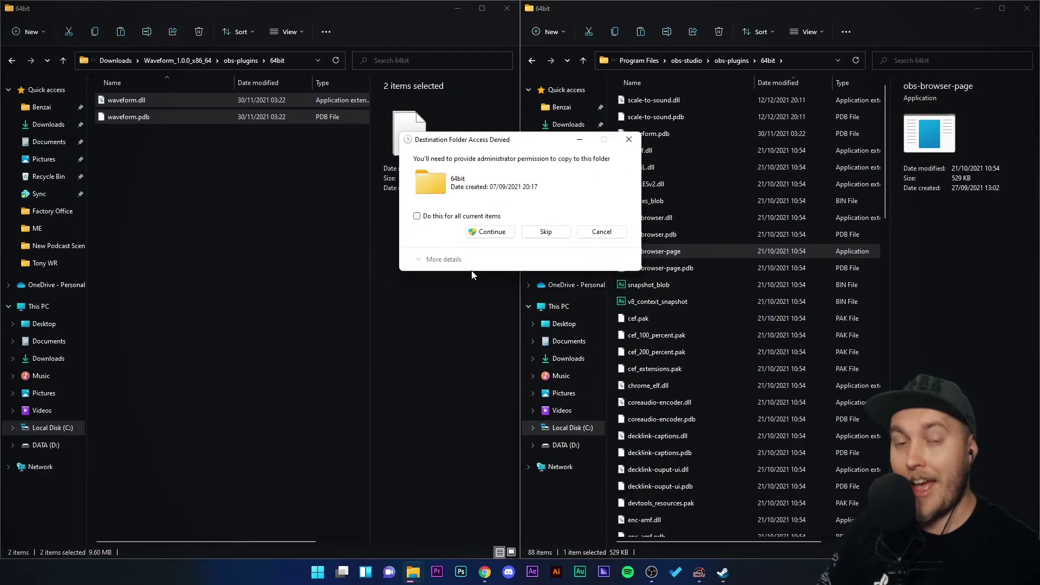
click(490, 231)
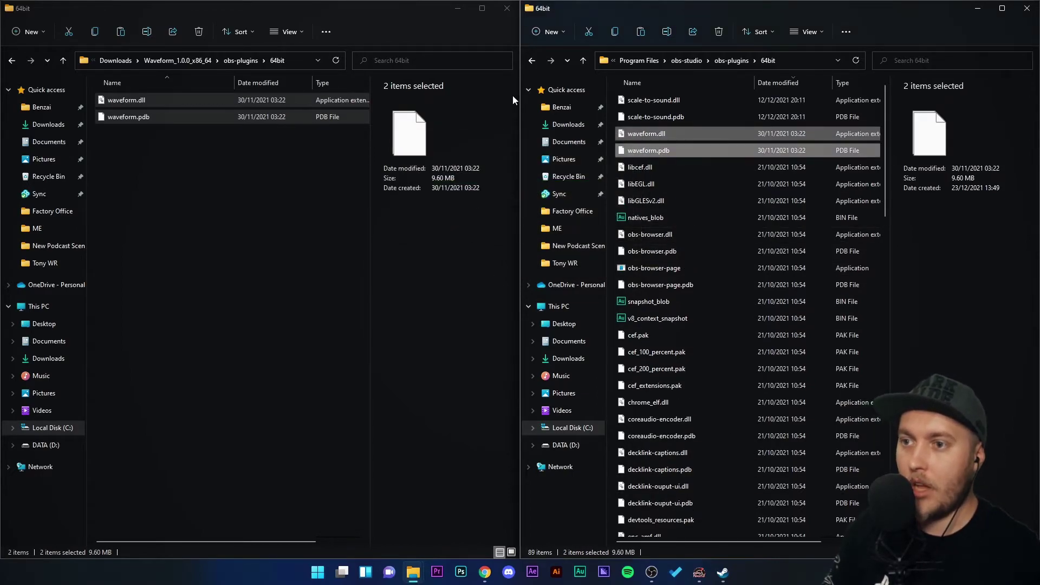
Close the plugin download and OBS plugins folder windows, then quit OBS Studio.
click(507, 8)
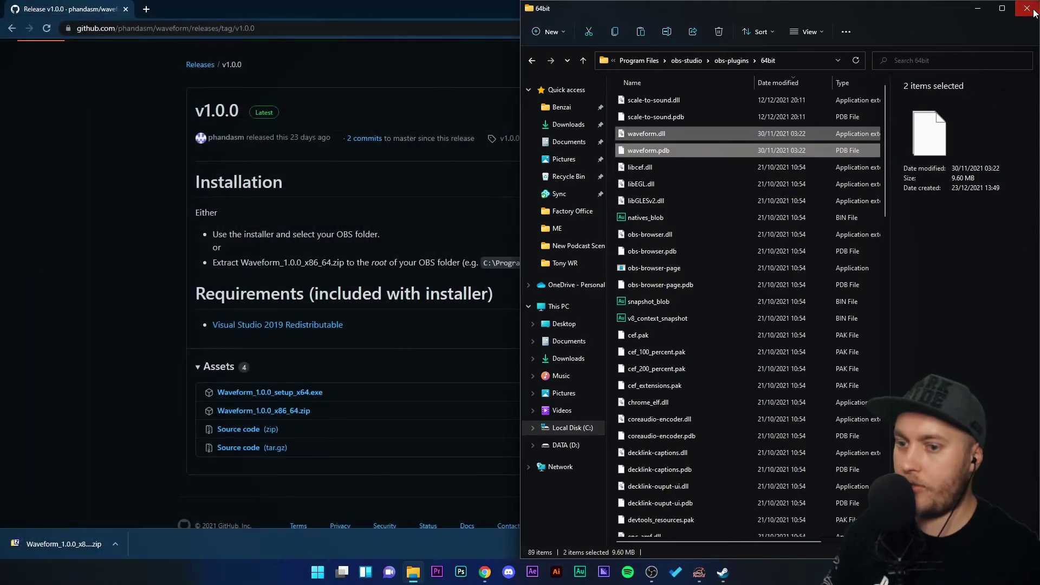
click(1026, 8)
click(651, 572)
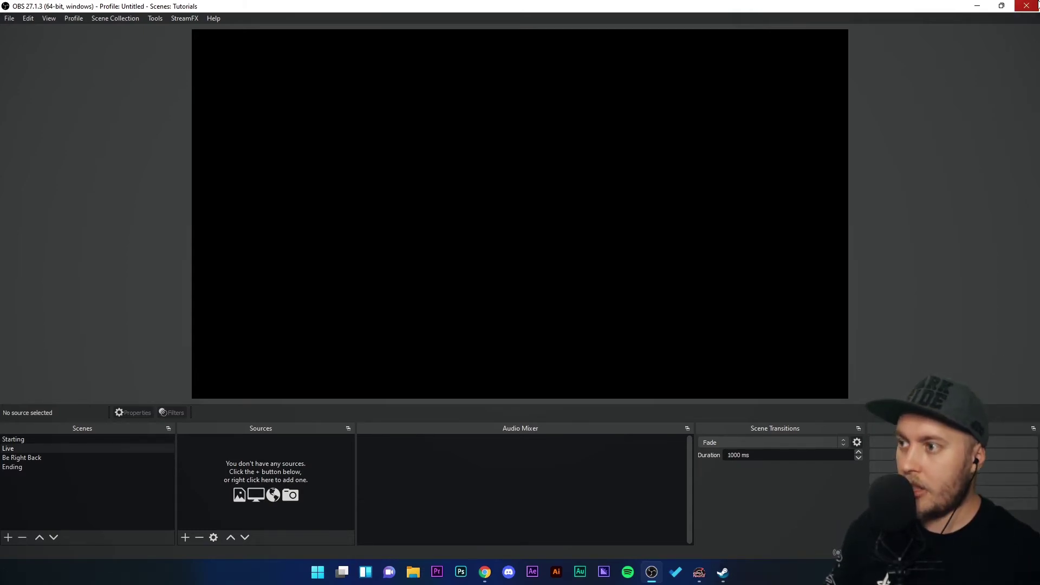
click(1025, 7)
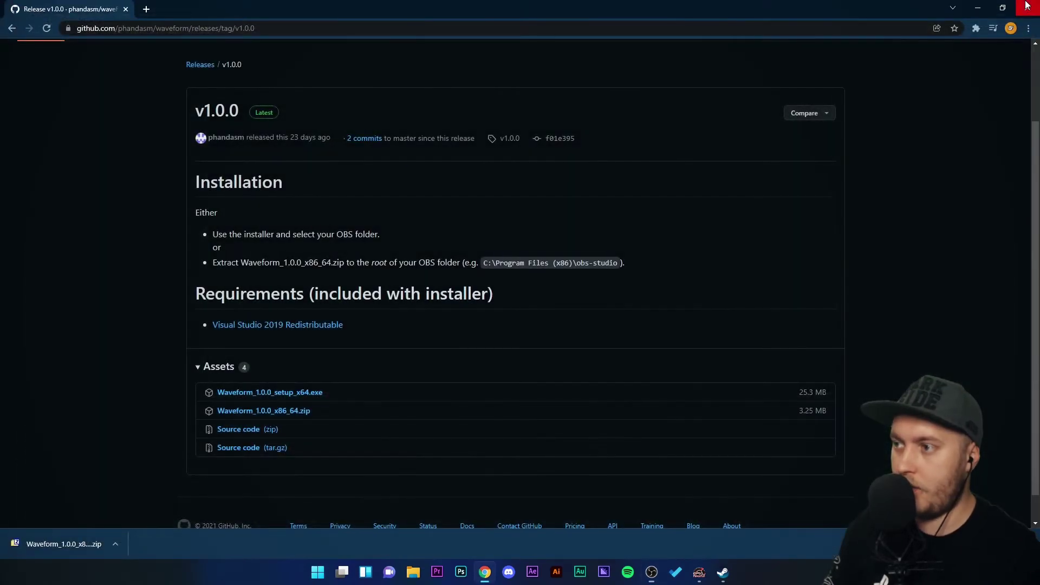
Relaunch OBS Studio (64bit) from the Start menu by searching 'obs st'.
click(307, 575)
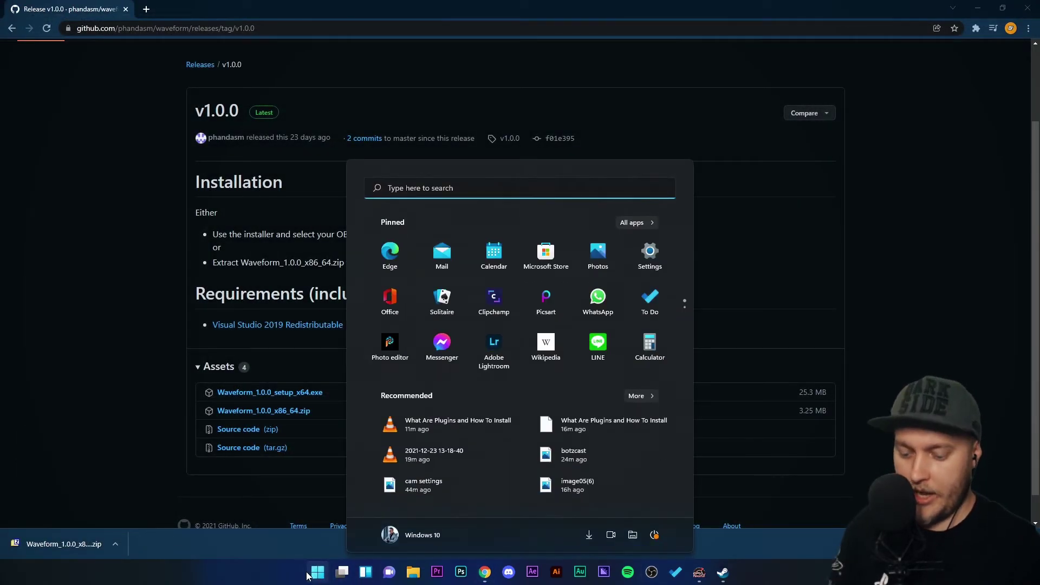
click(307, 576)
click(307, 575)
text(obs st)
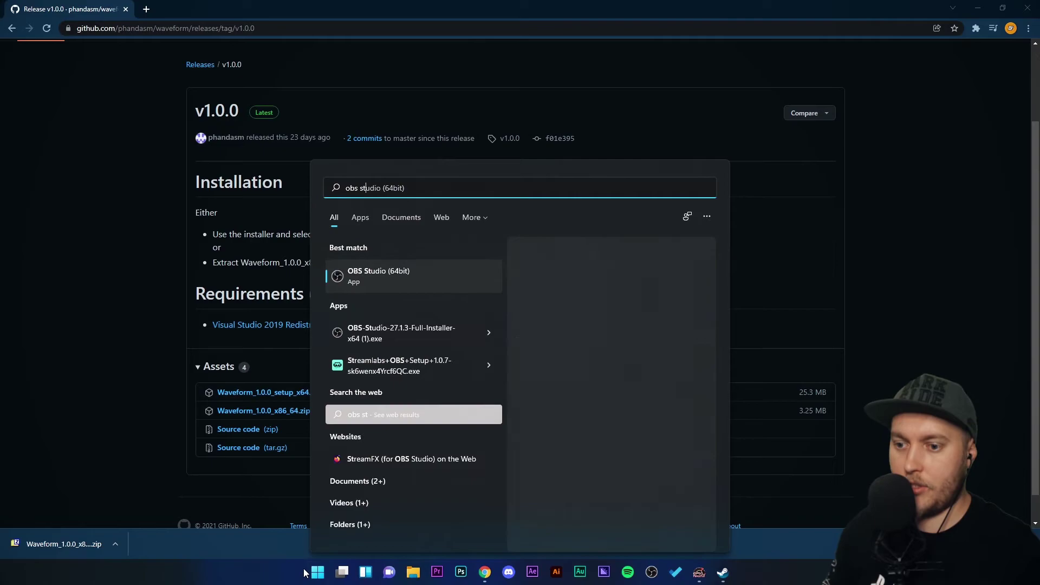
click(408, 275)
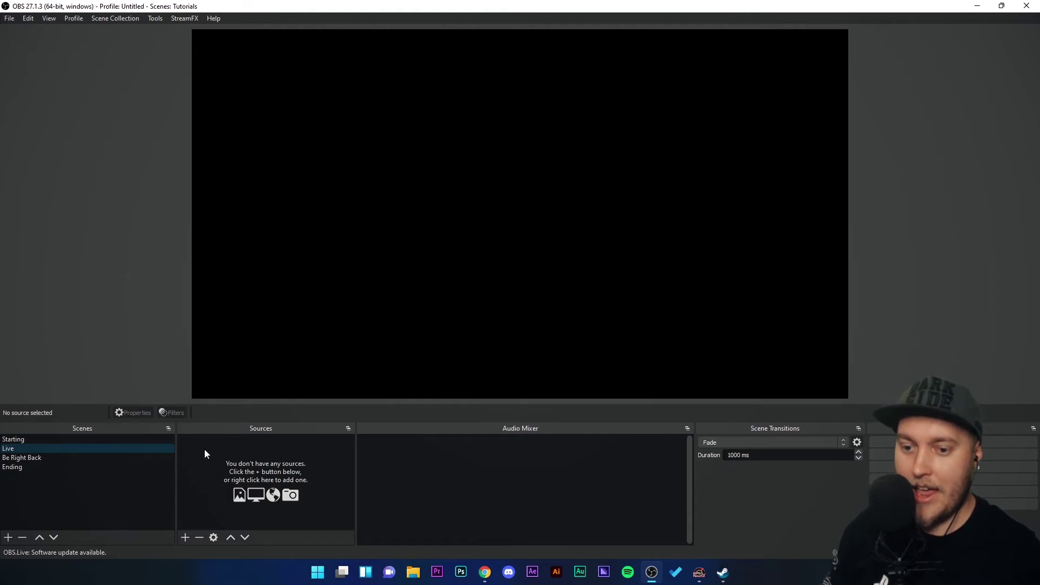
Look through the Tools and other menus for the installed Waveform plugin.
click(155, 18)
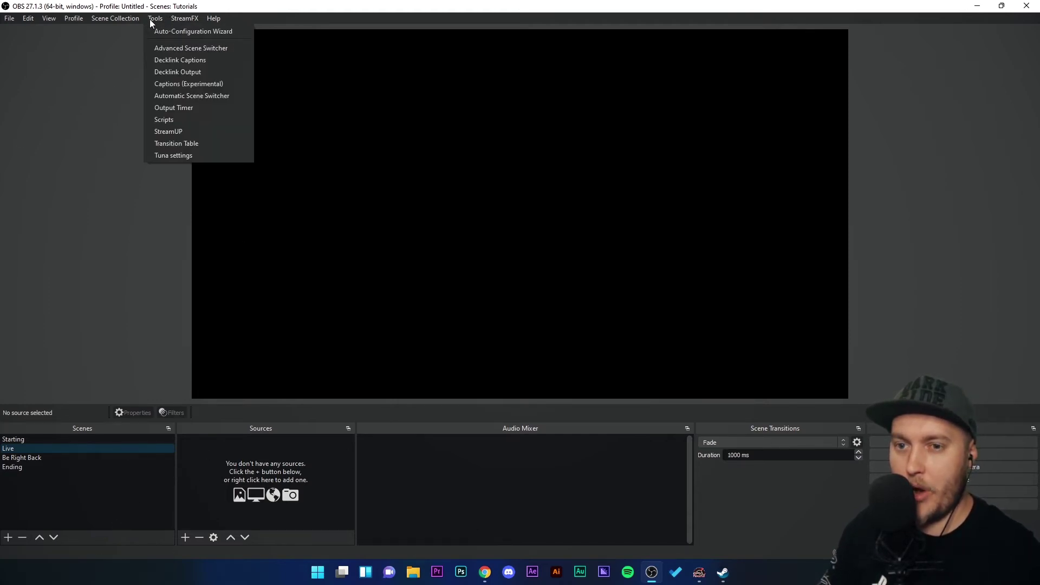
mouse_move(191, 18)
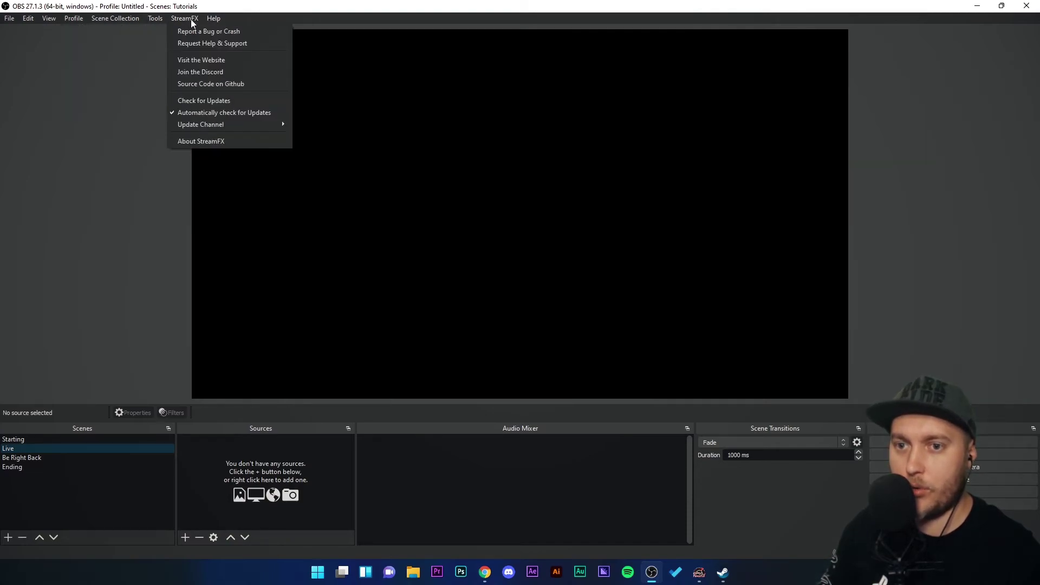
mouse_move(78, 19)
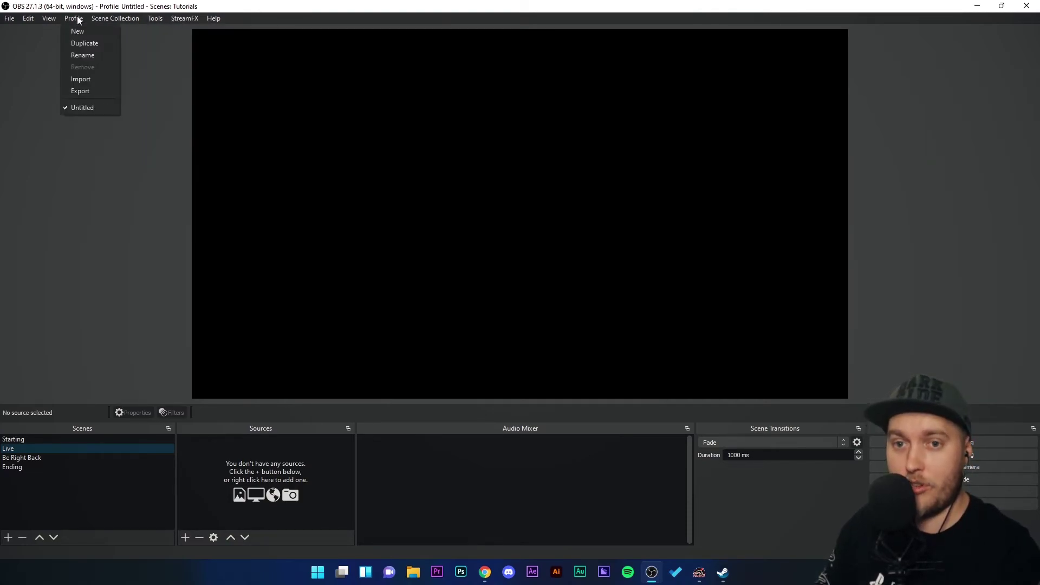
mouse_move(45, 19)
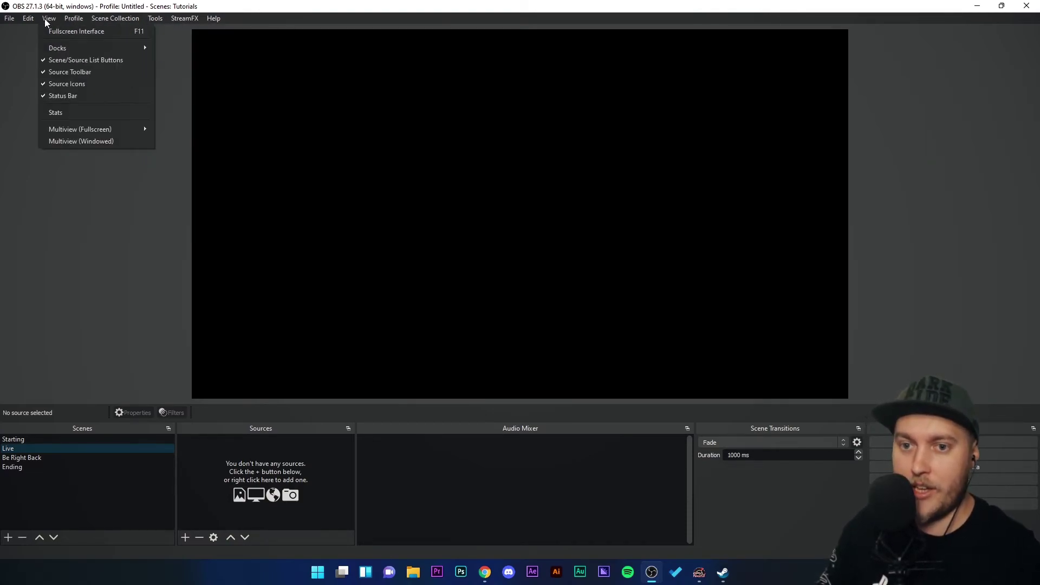
Add an Audio Input Capture source, then delete it again.
click(247, 493)
click(186, 537)
click(239, 272)
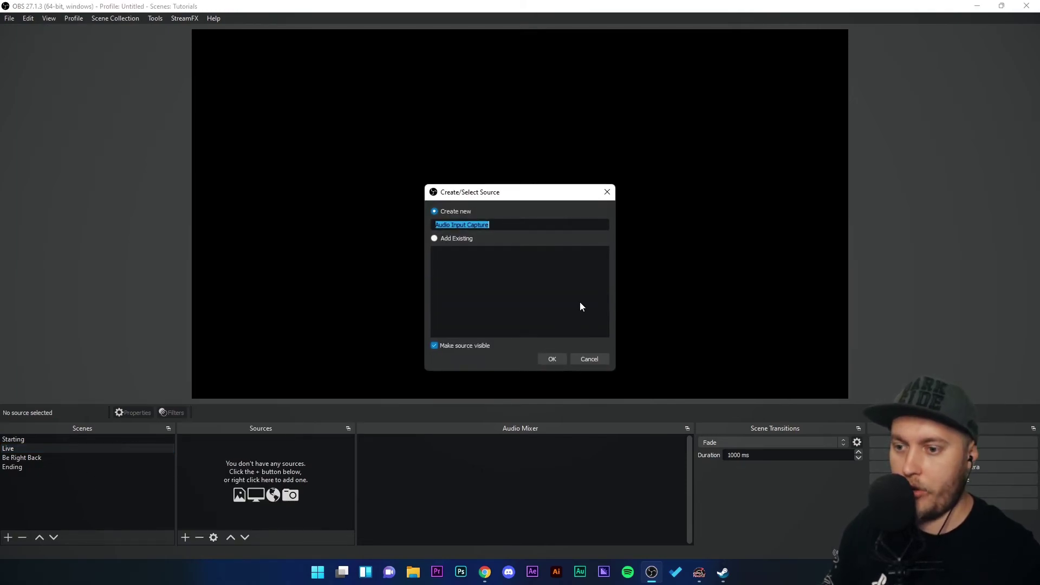
click(553, 359)
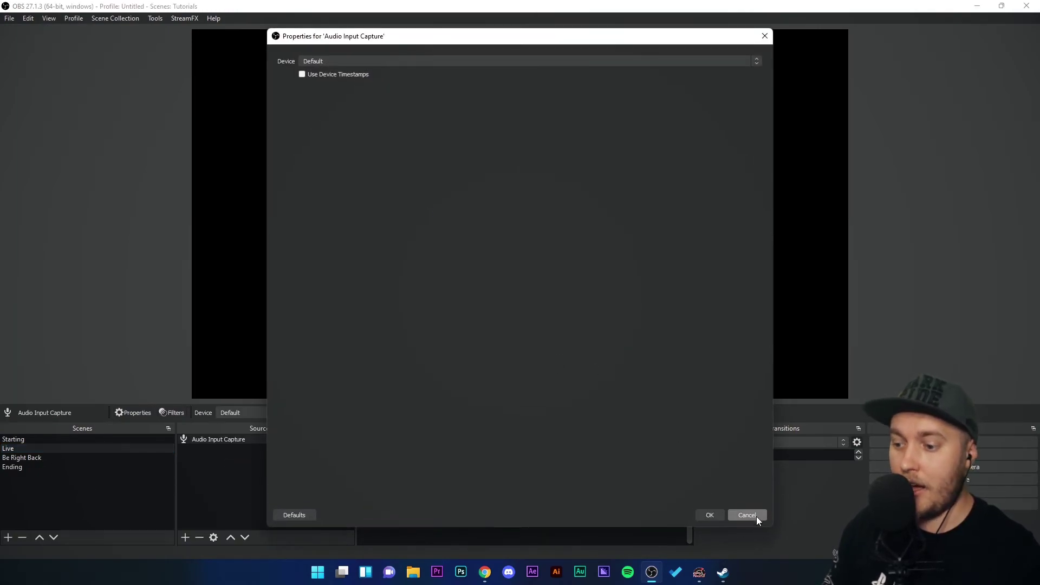
click(755, 515)
key(Delete)
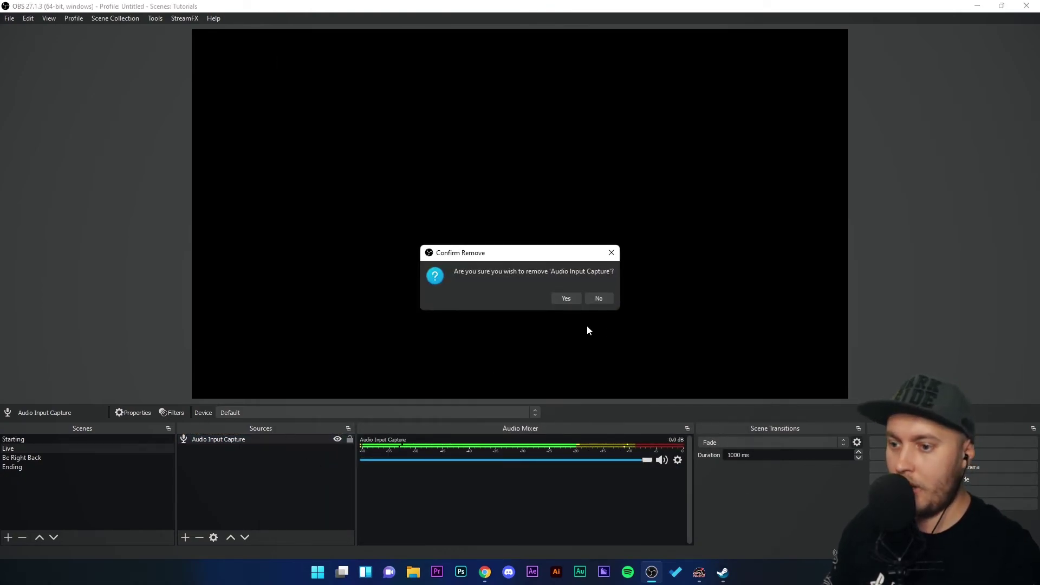
click(566, 298)
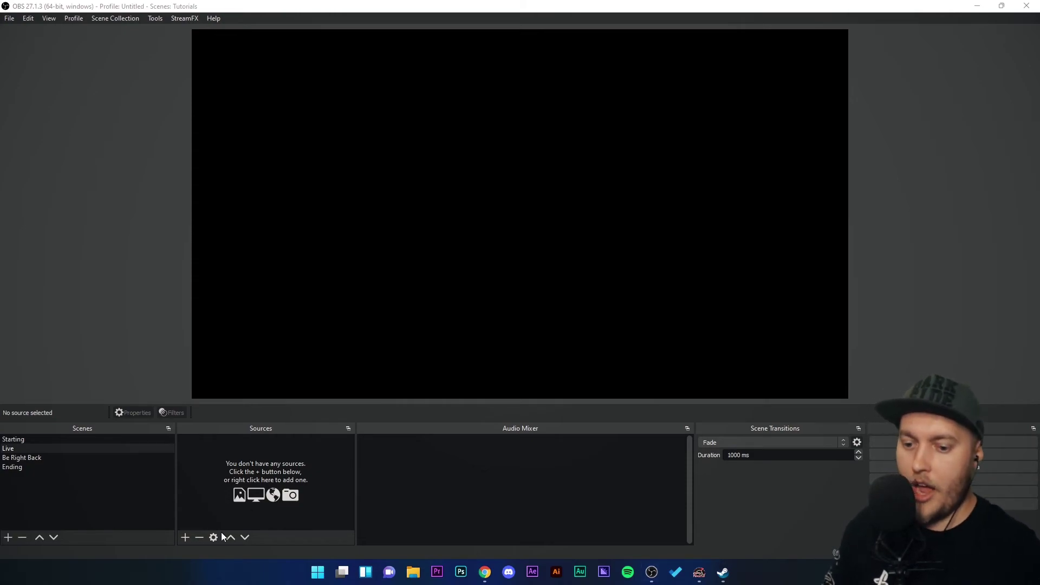
Add an Audio Output Capture source using the Tracer Speakers (Realtek(R) Audio) device.
click(185, 537)
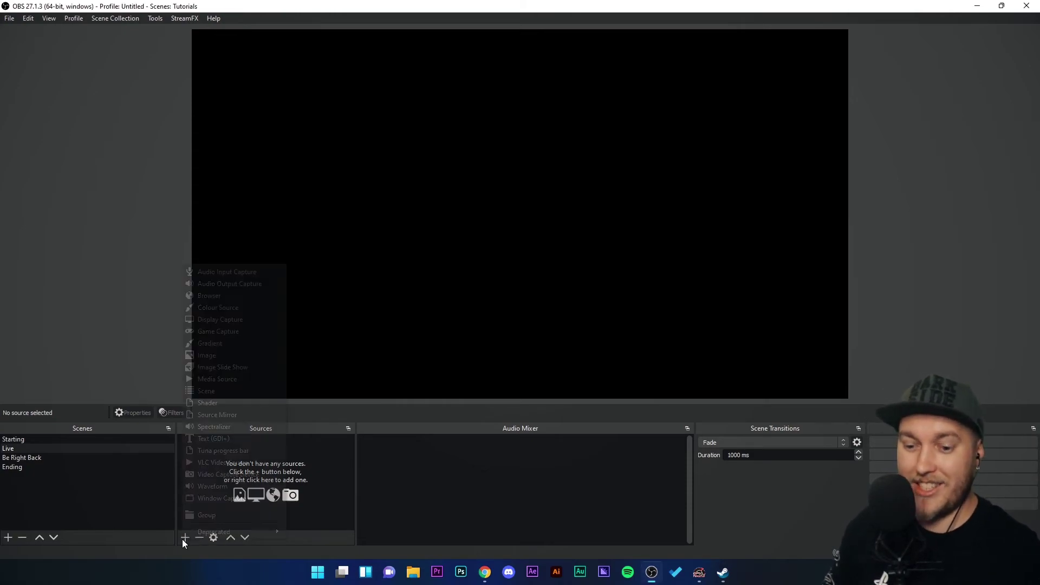
click(230, 281)
click(547, 359)
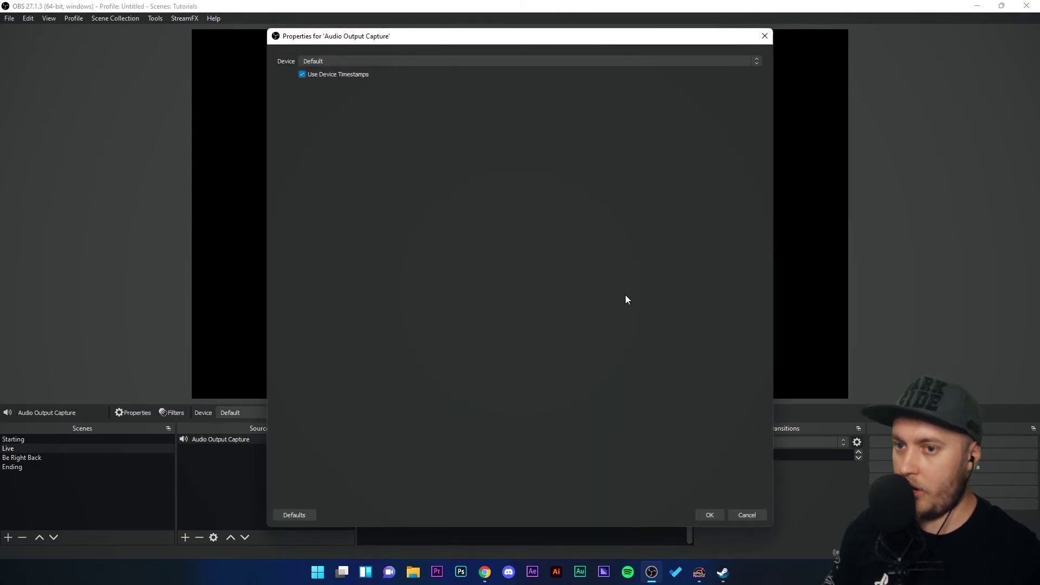
click(357, 61)
click(333, 73)
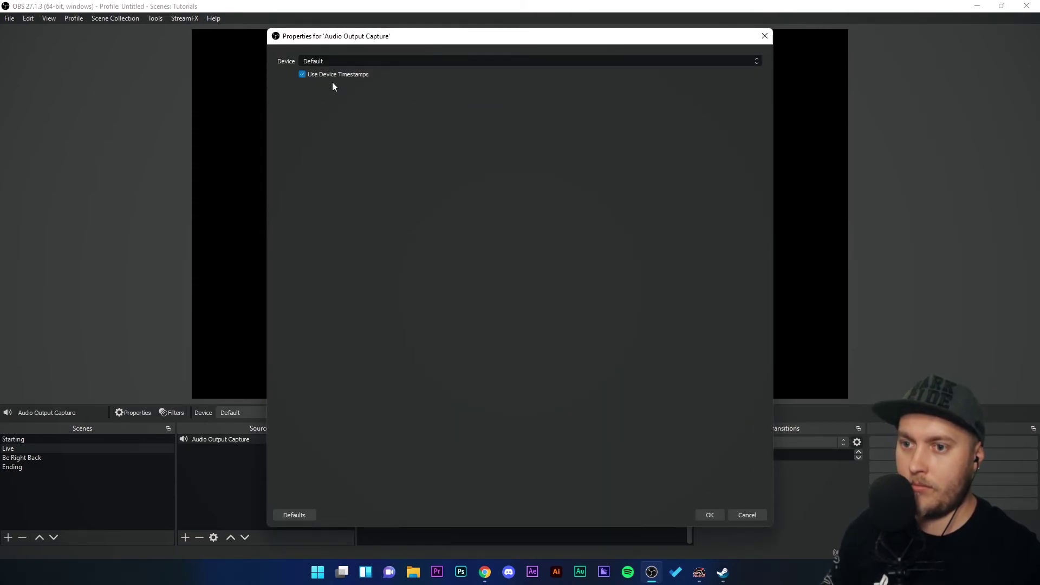
click(712, 514)
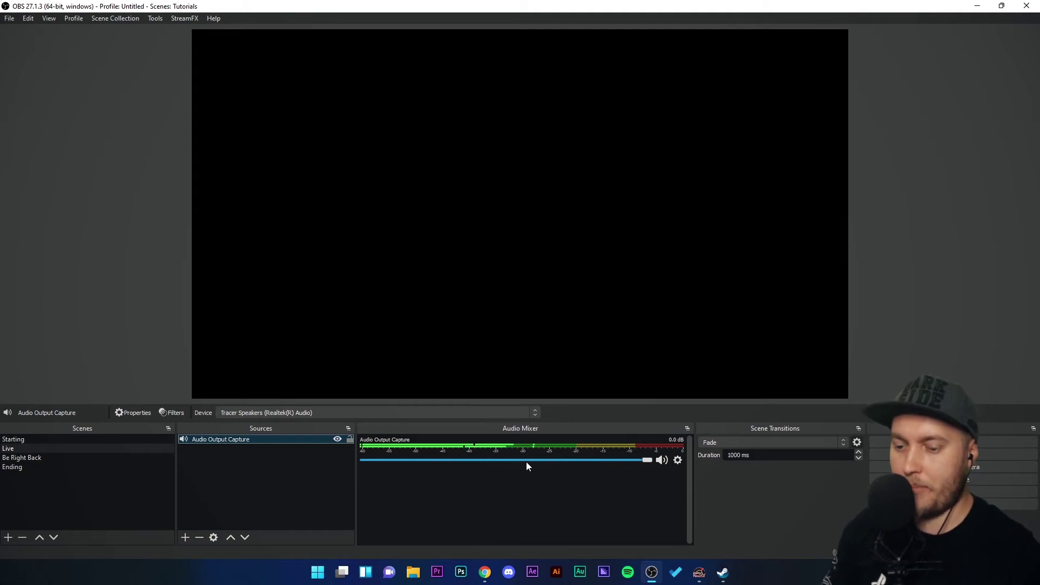
Look through the Audio Output Capture filters and close the window without adding any.
right_click(222, 438)
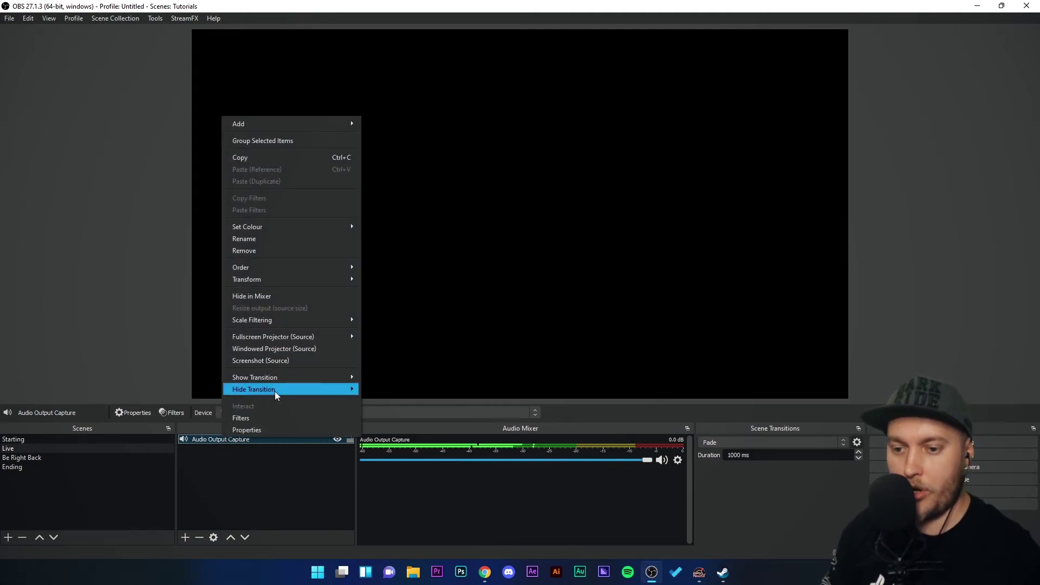
click(243, 417)
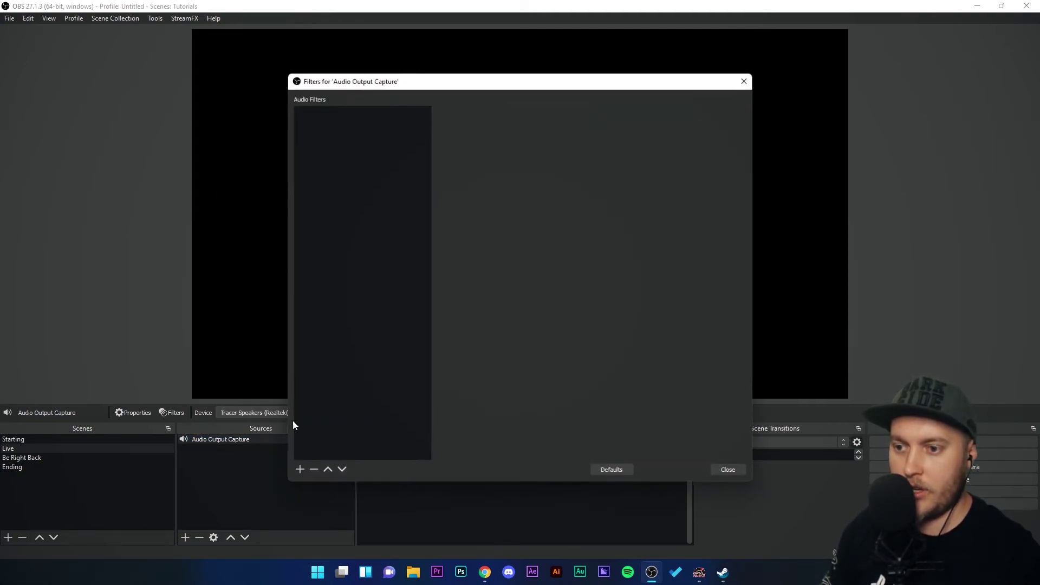
click(299, 471)
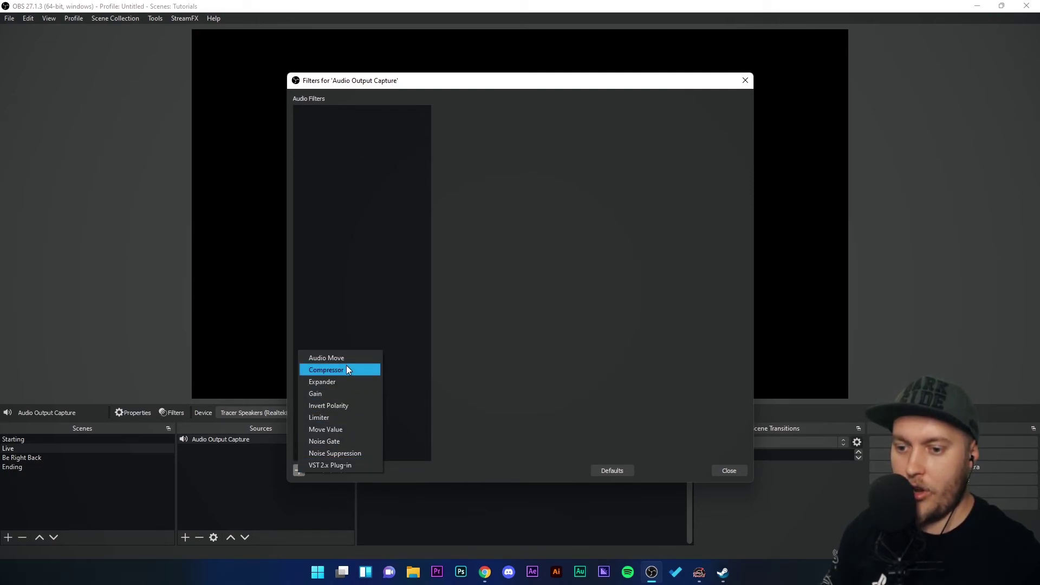
click(553, 328)
click(729, 470)
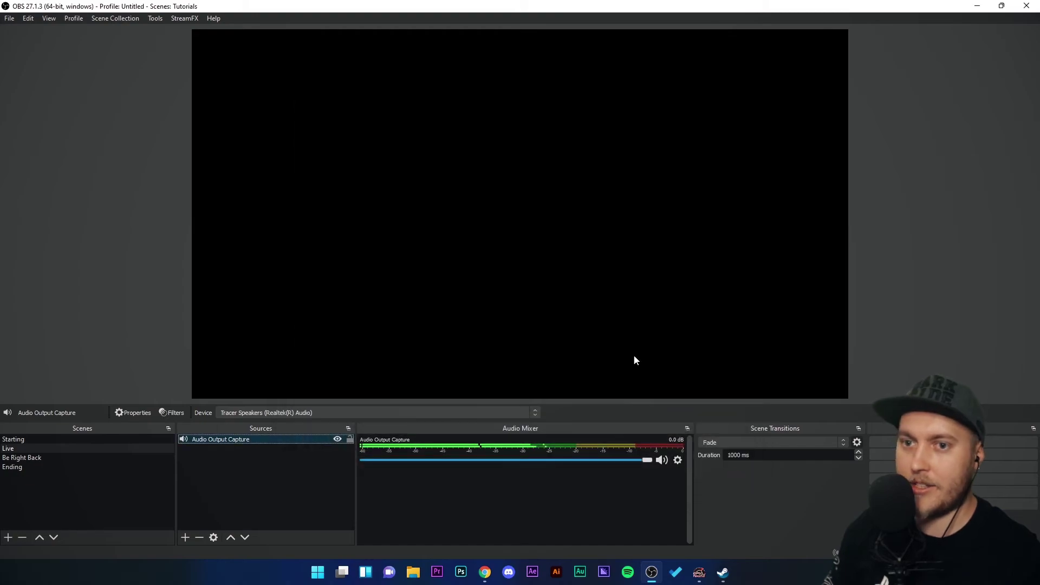
Create a Waveform source with its default name.
click(185, 537)
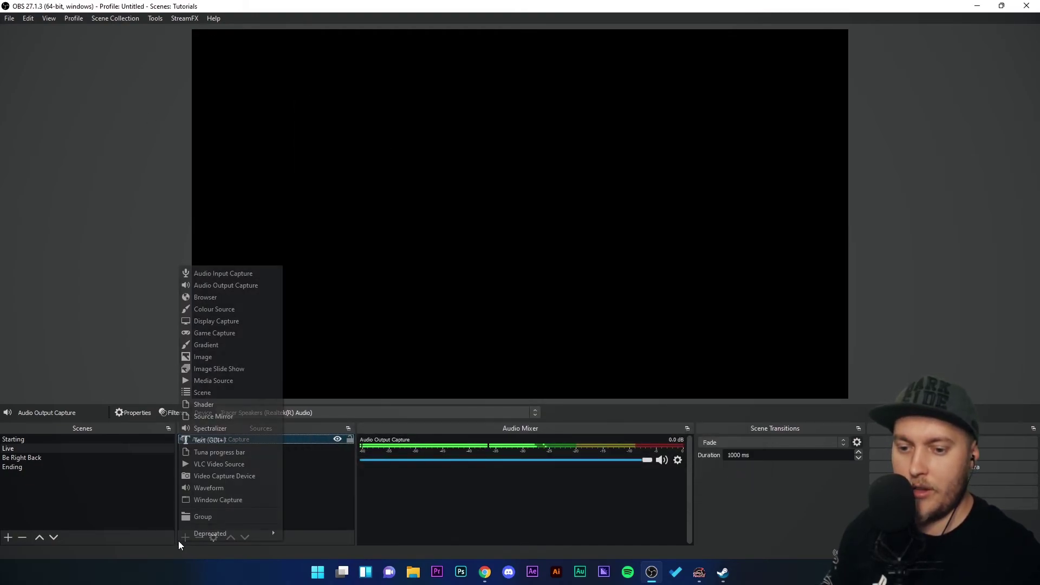
click(210, 488)
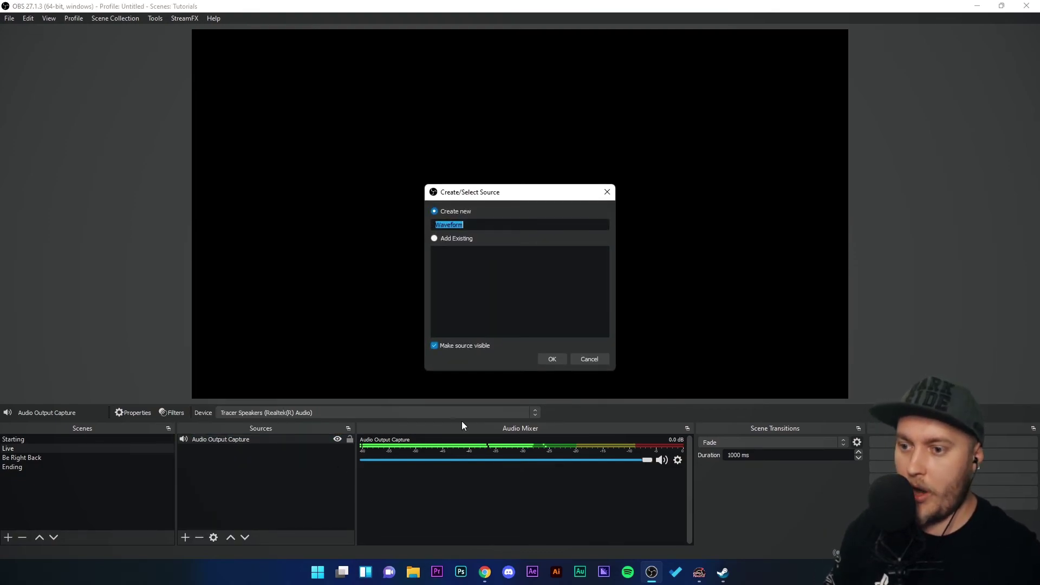
click(553, 358)
Set the Waveform audio source to Audio Output Capture and turn off Logarithmic Frequency Scale.
click(373, 331)
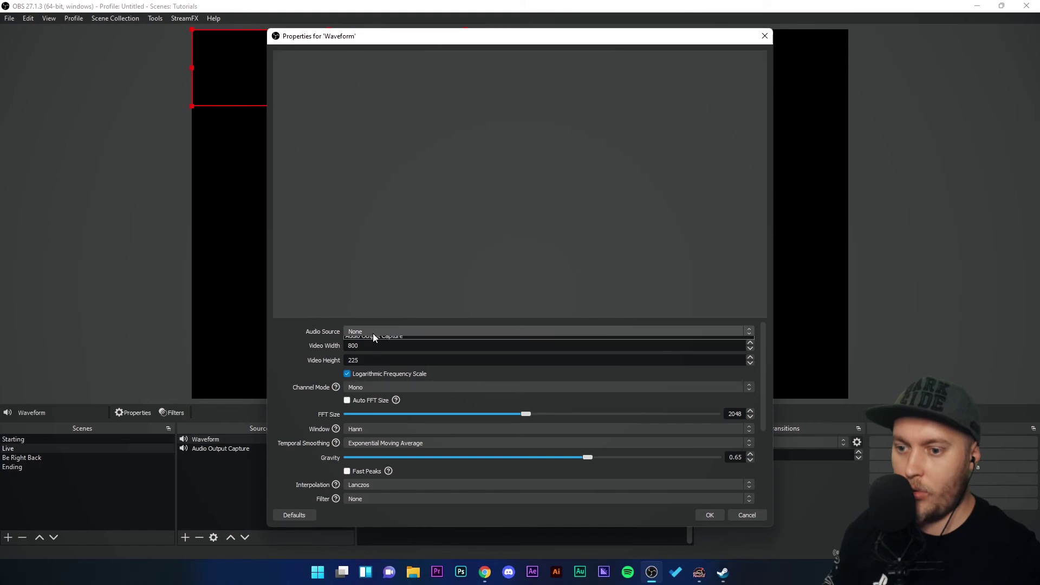
click(377, 341)
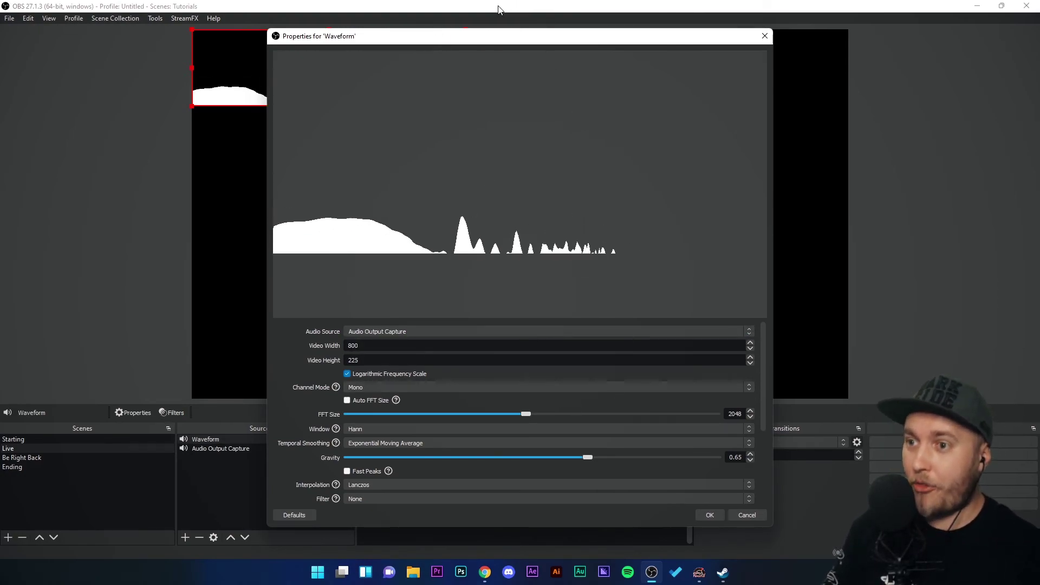
drag(489, 40, 722, 59)
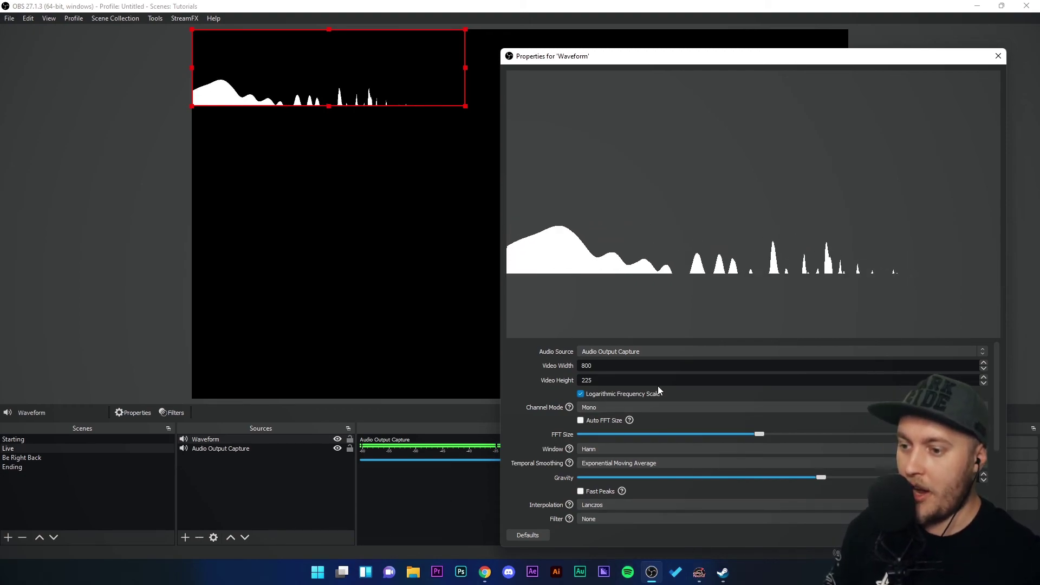
click(581, 394)
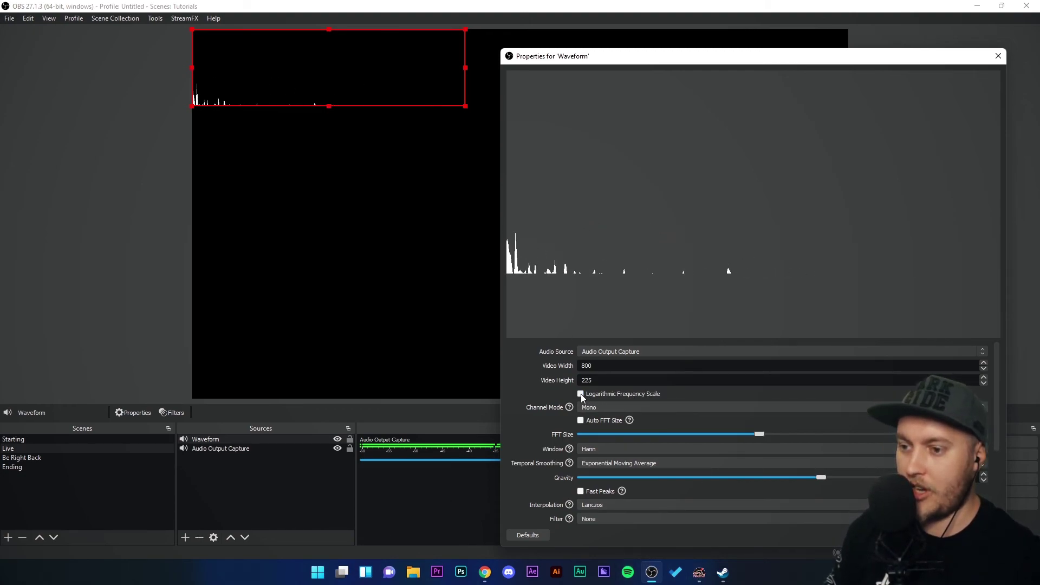
click(580, 394)
click(581, 394)
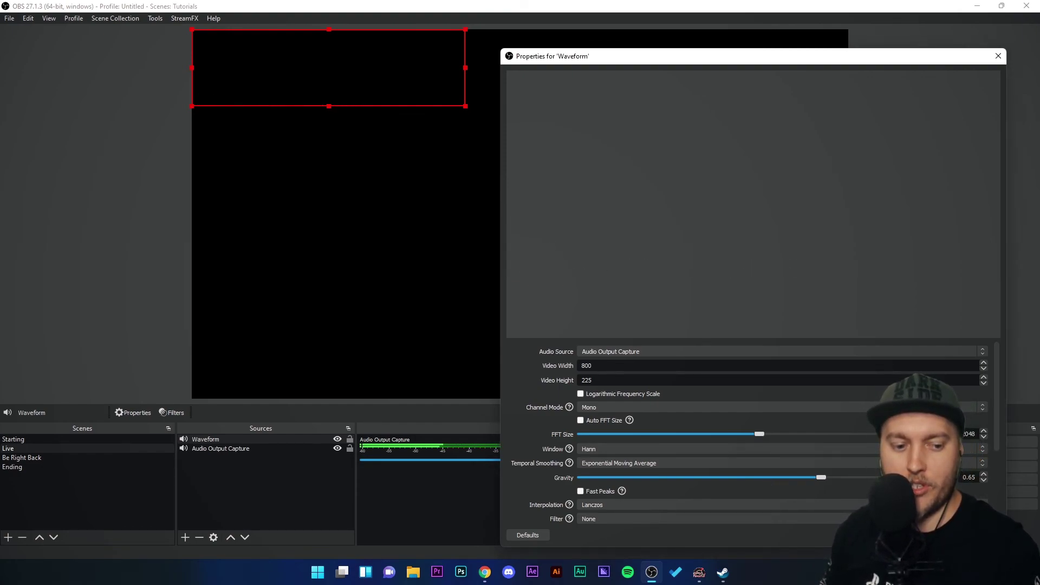
Switch to Chrome to show the GitHub Waveform v1.0.0 release page.
click(484, 571)
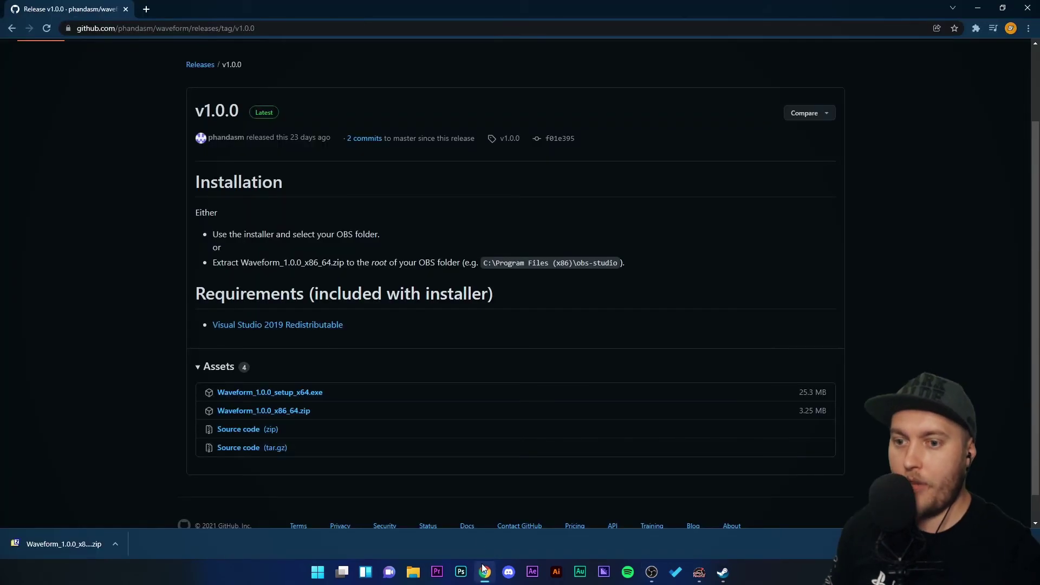